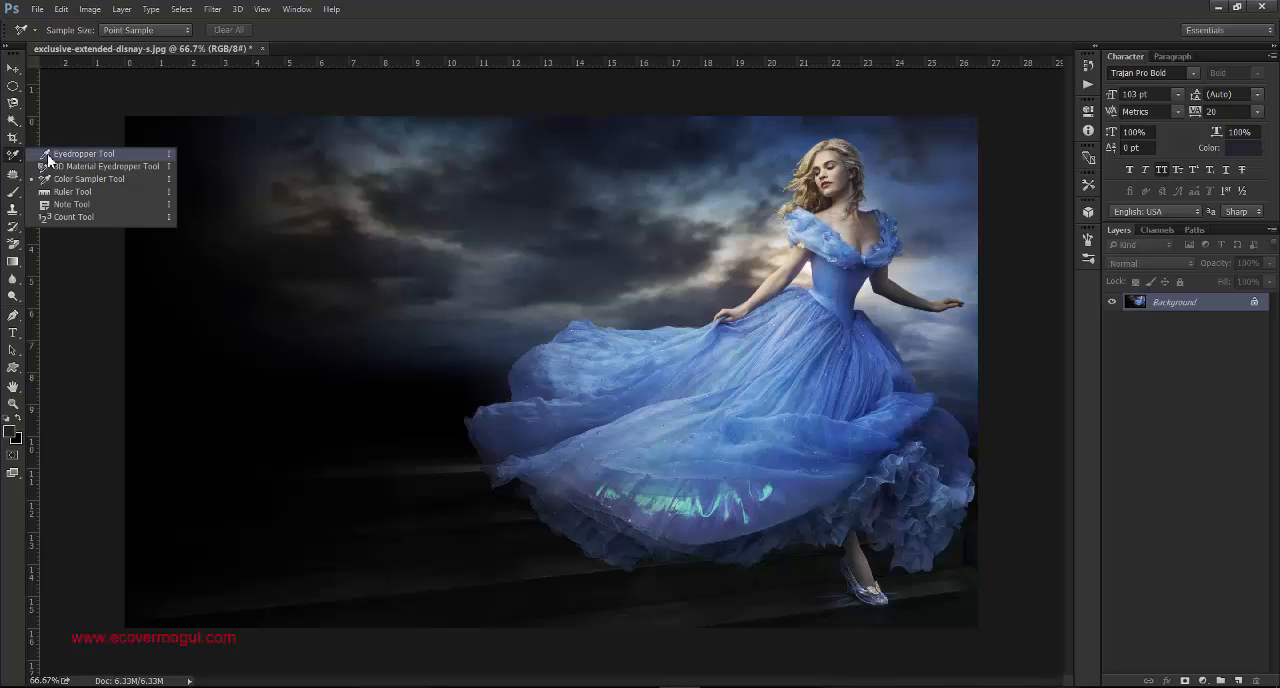
# - Sample foreground colours from the blue dress and the cloudy sky with the Eyedropper, ending on grey-blue #5b6870
pyautogui.click(58, 154)
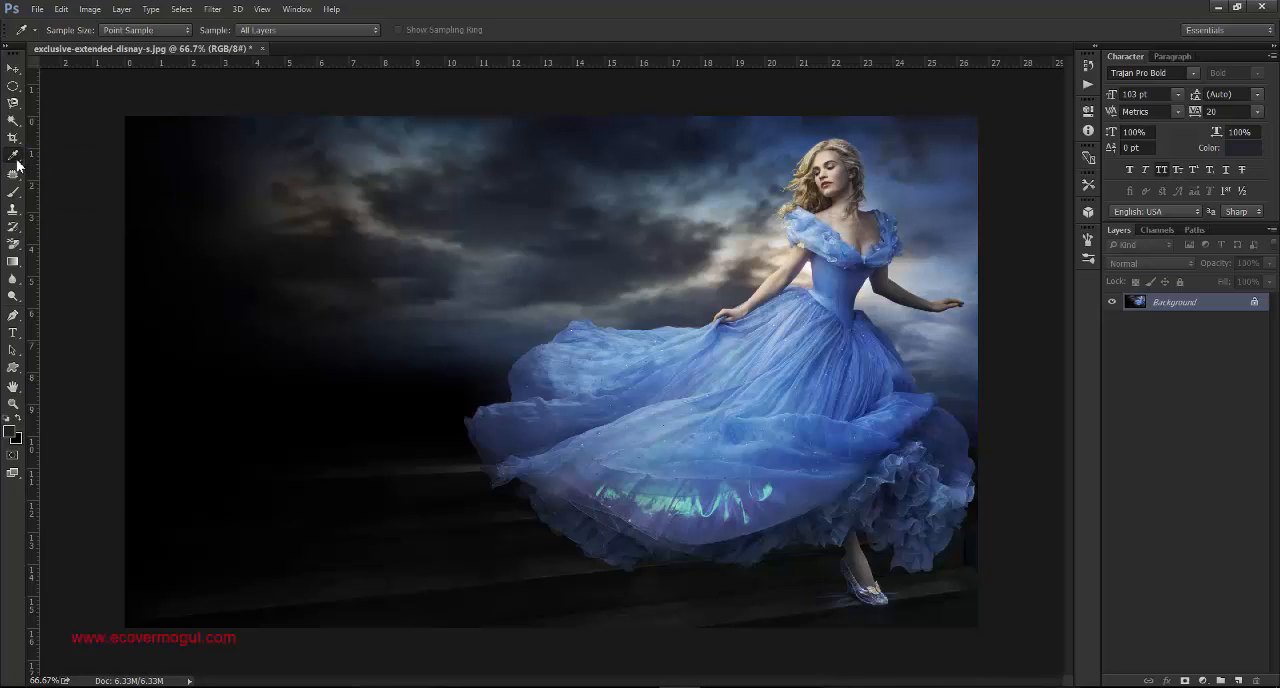
pyautogui.rightClick(17, 161)
pyautogui.click(73, 160)
pyautogui.click(565, 352)
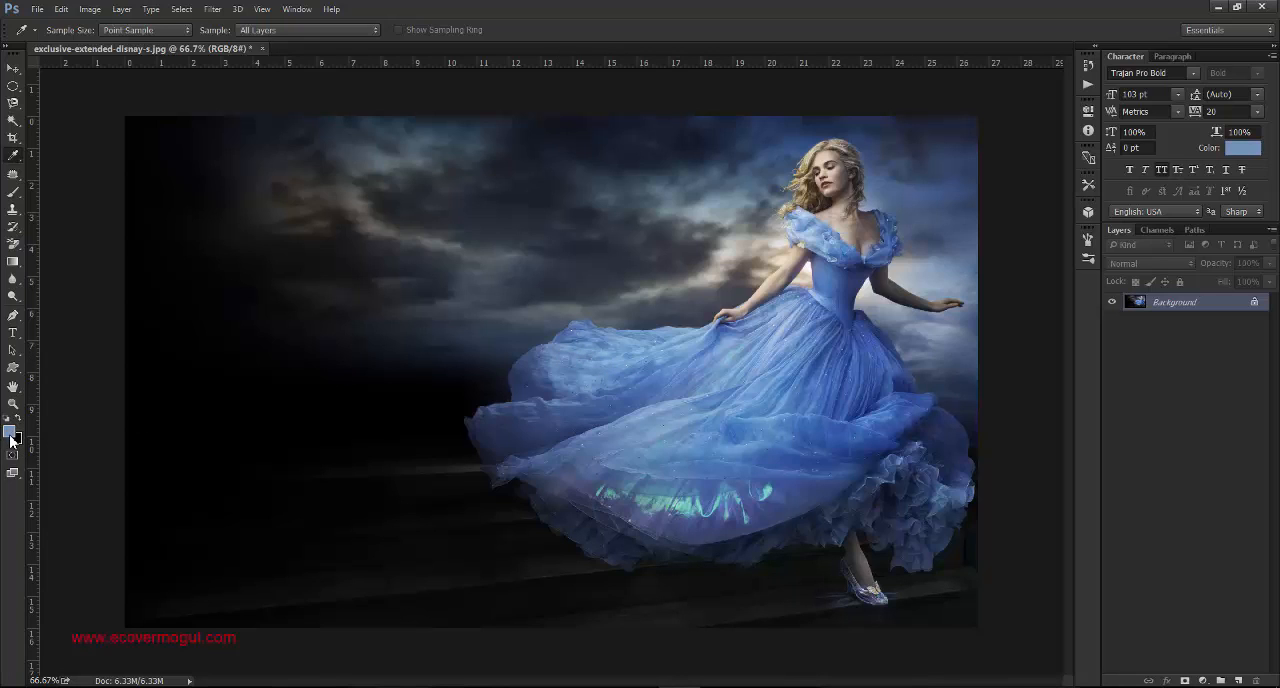
pyautogui.click(556, 360)
pyautogui.click(514, 328)
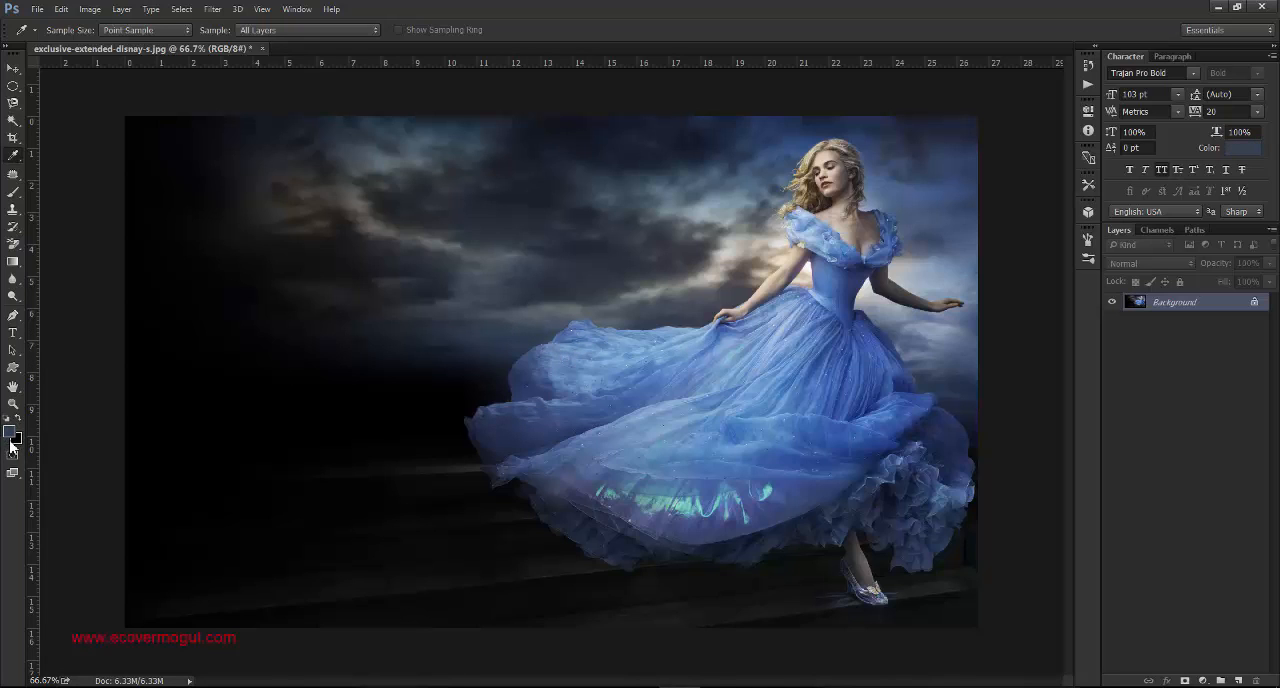
pyautogui.click(435, 270)
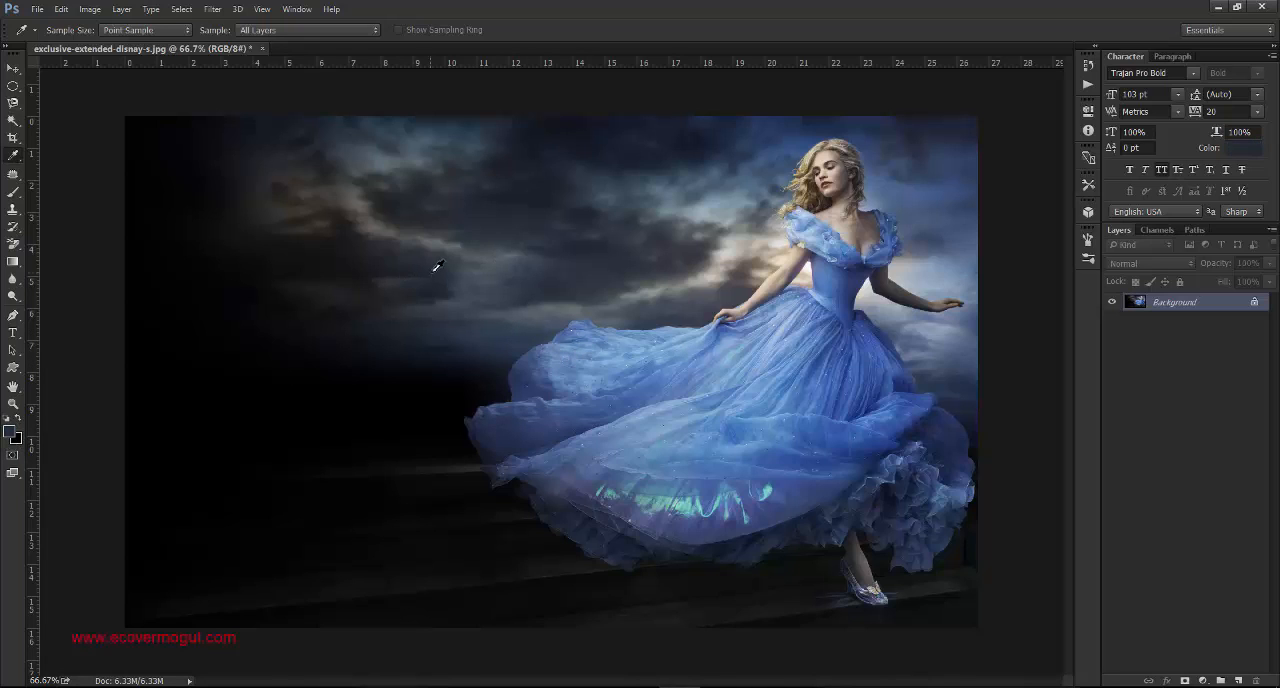
pyautogui.click(596, 203)
pyautogui.click(771, 208)
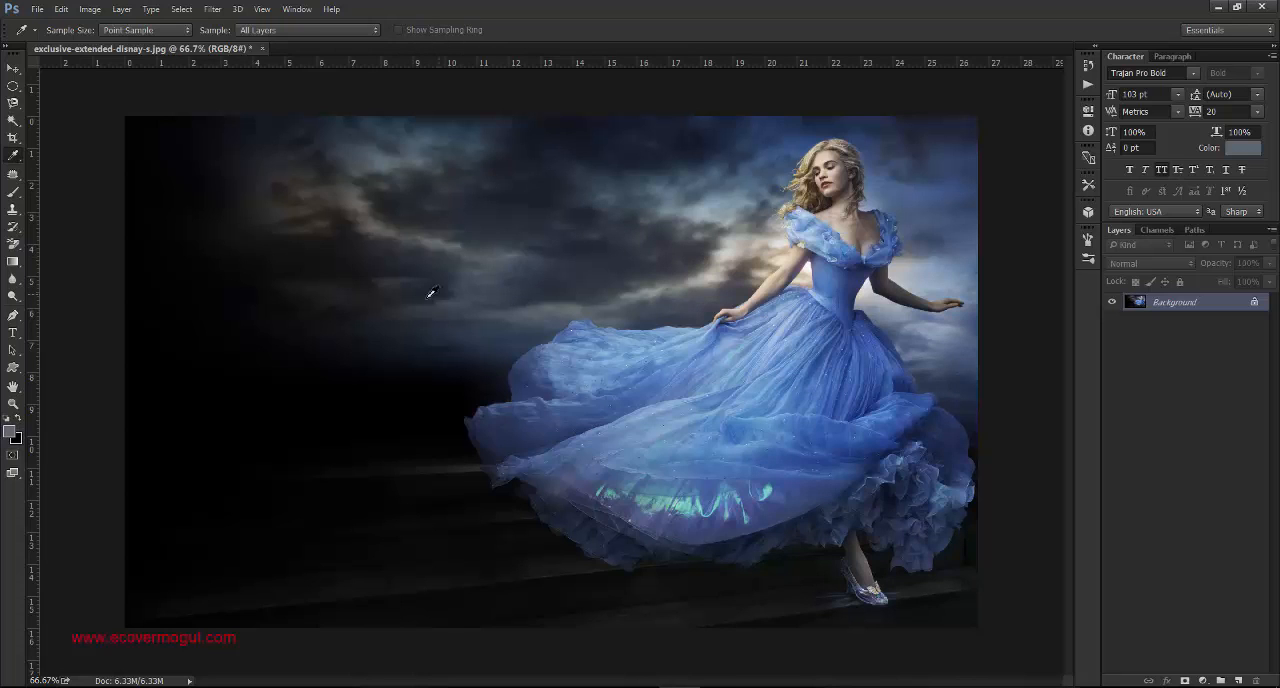
pyautogui.click(10, 433)
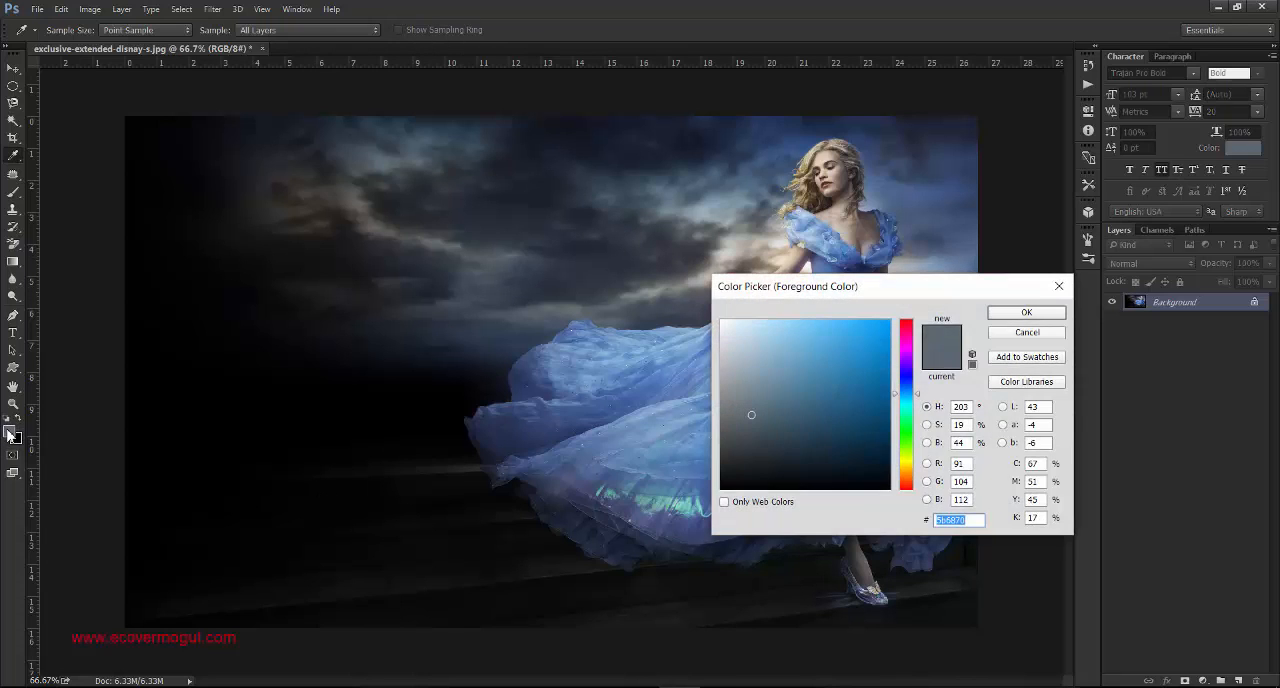
pyautogui.click(1025, 314)
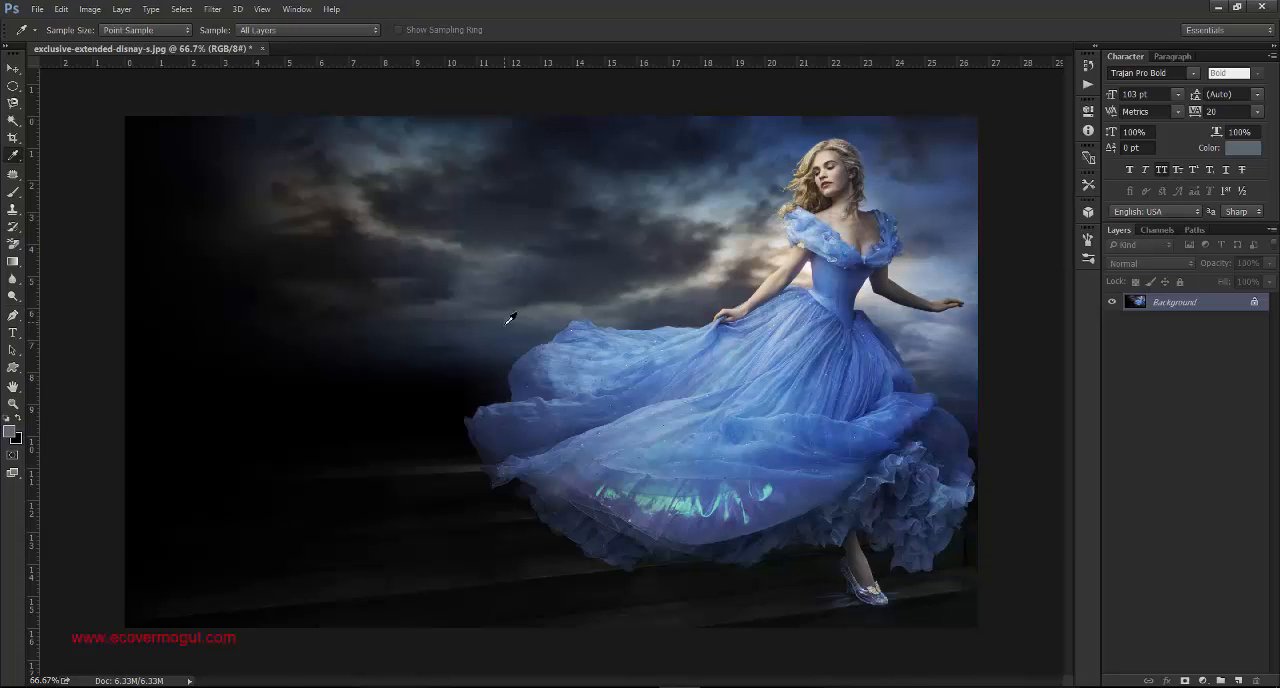
# - Fill a feathered elliptical selection over the dress's left edge with the foreground colour and deselect it
pyautogui.press('m')
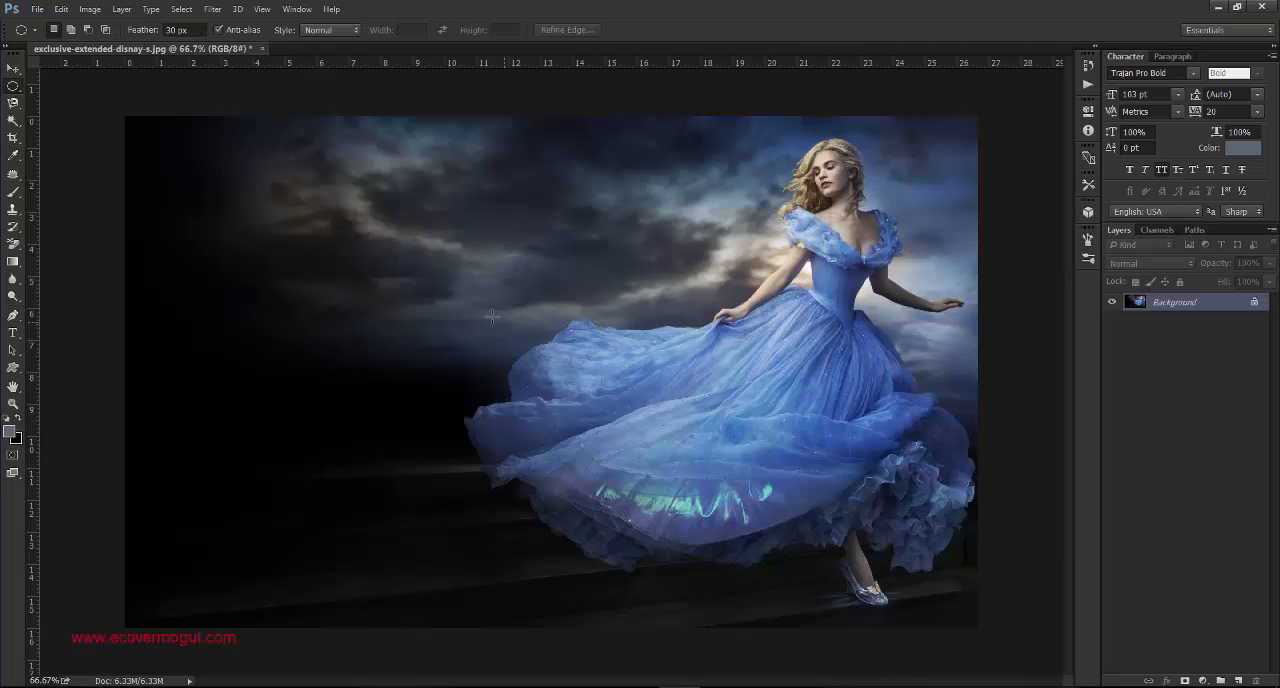
pyautogui.moveTo(429, 255); pyautogui.dragTo(571, 426)
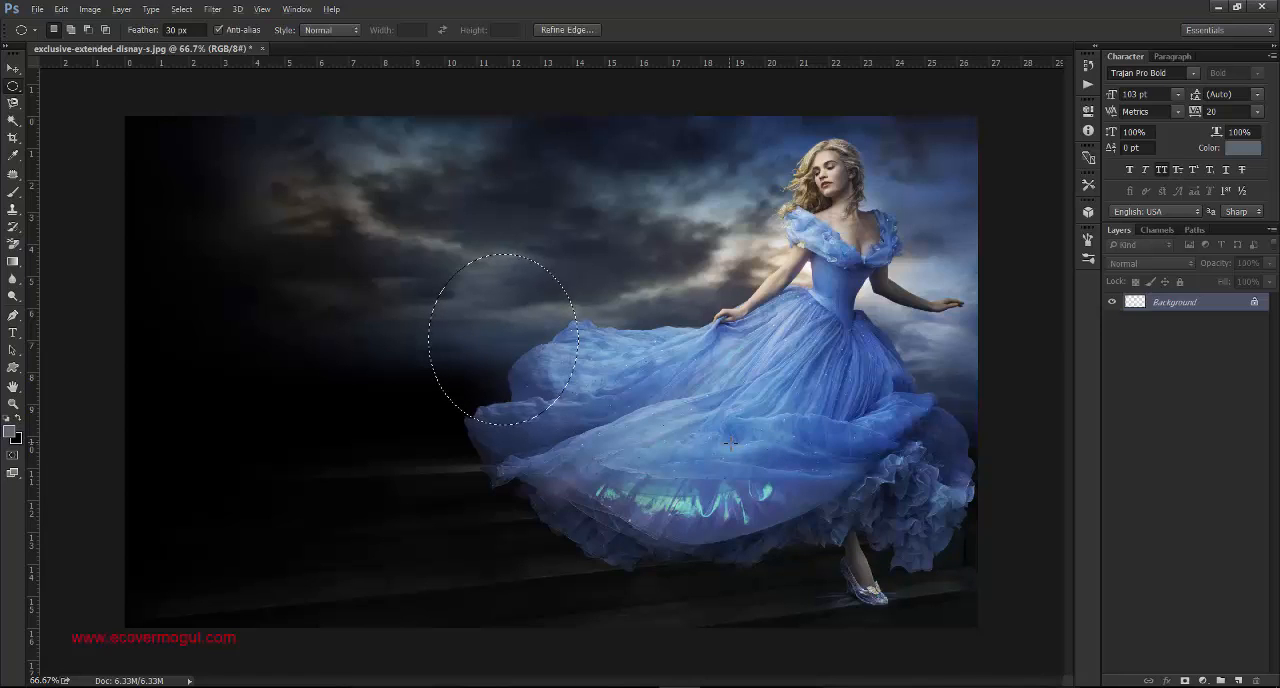
pyautogui.hotkey('alt', 'BackSpace')
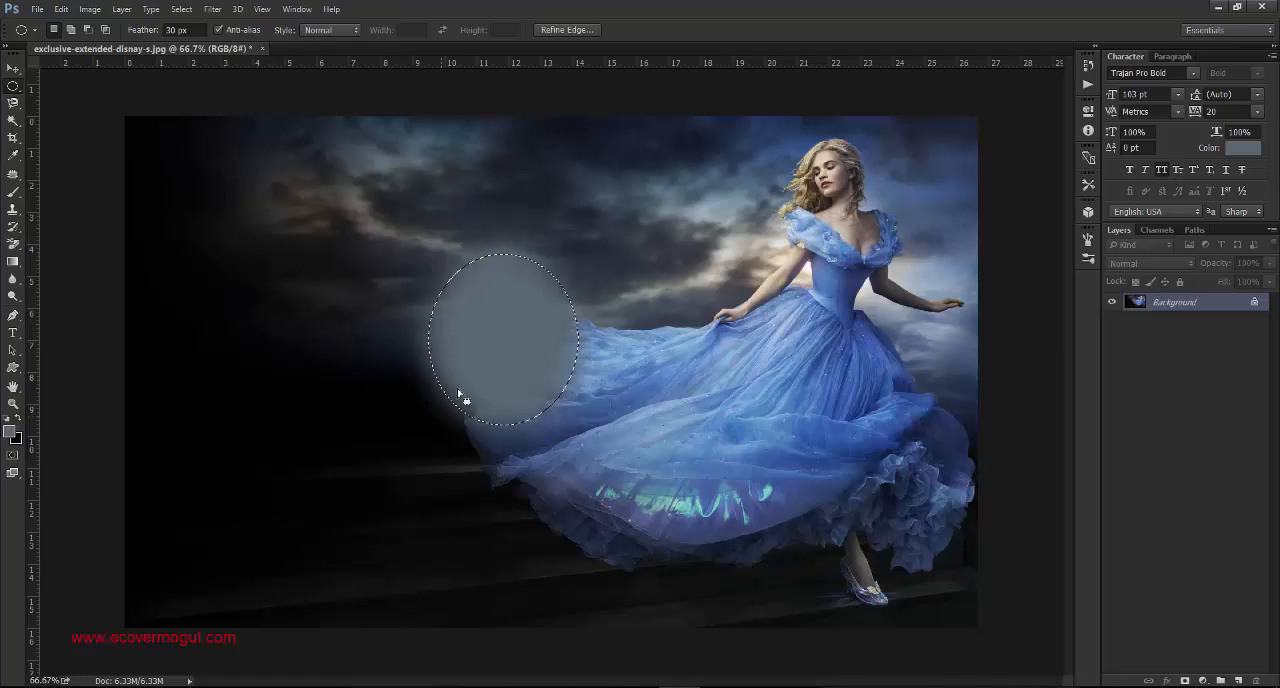
pyautogui.hotkey('ctrl', 'd')
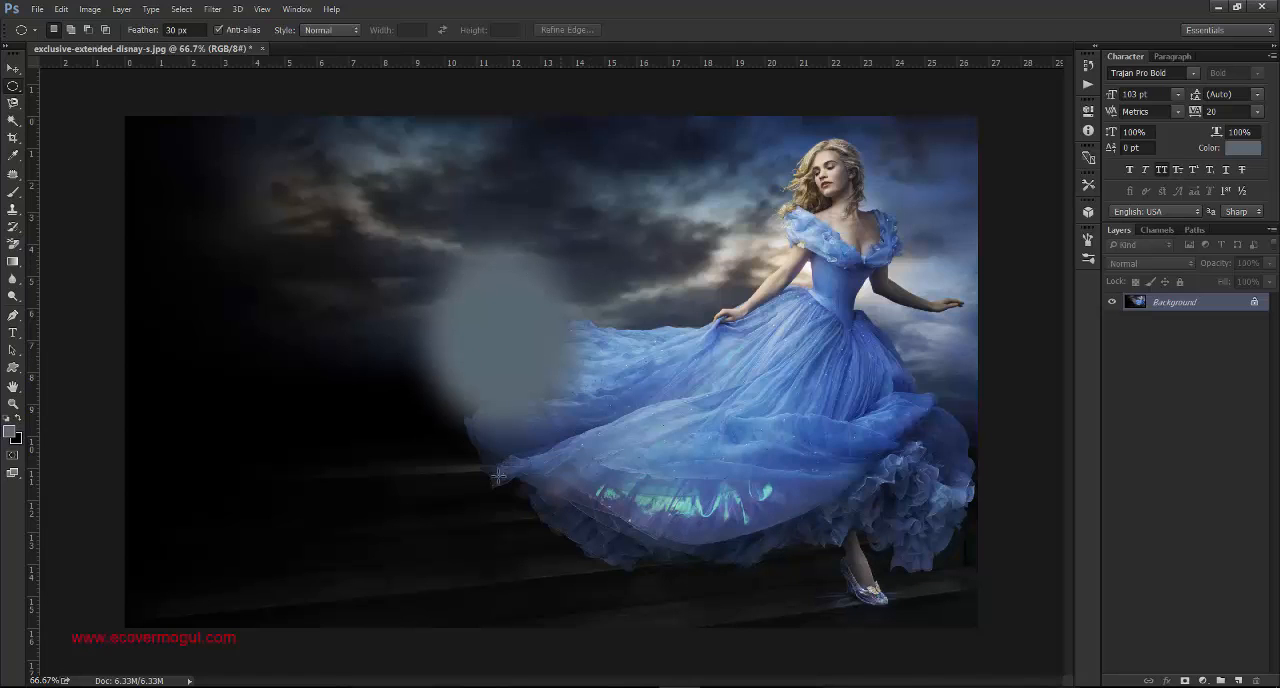
# - Undo the feathered ellipse fill and its selection
pyautogui.hotkey('ctrl', 'z')
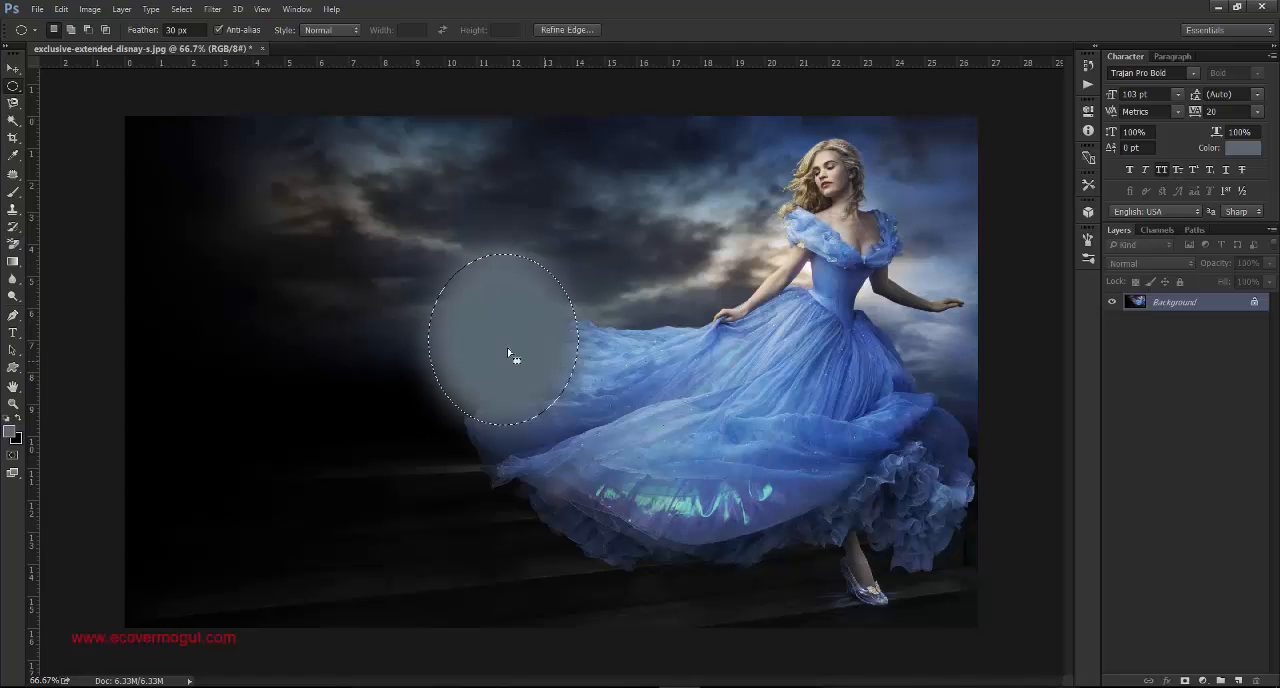
pyautogui.hotkey('ctrl', 'alt', 'z')
pyautogui.hotkey('ctrl', 'alt', 'z')
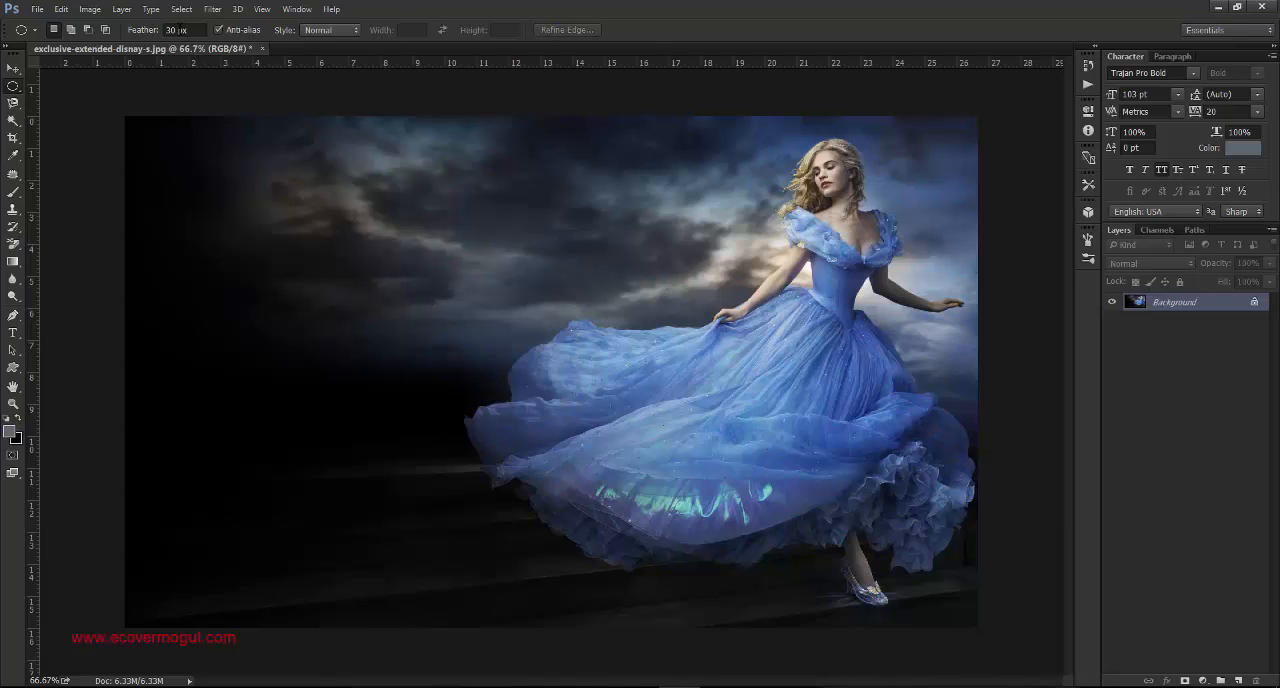
# - Set the marquee feather to 0 px and fill a large elliptical selection over the dress's left part with the foreground colour
pyautogui.click(172, 30)
pyautogui.moveTo(438, 268); pyautogui.dragTo(663, 538)
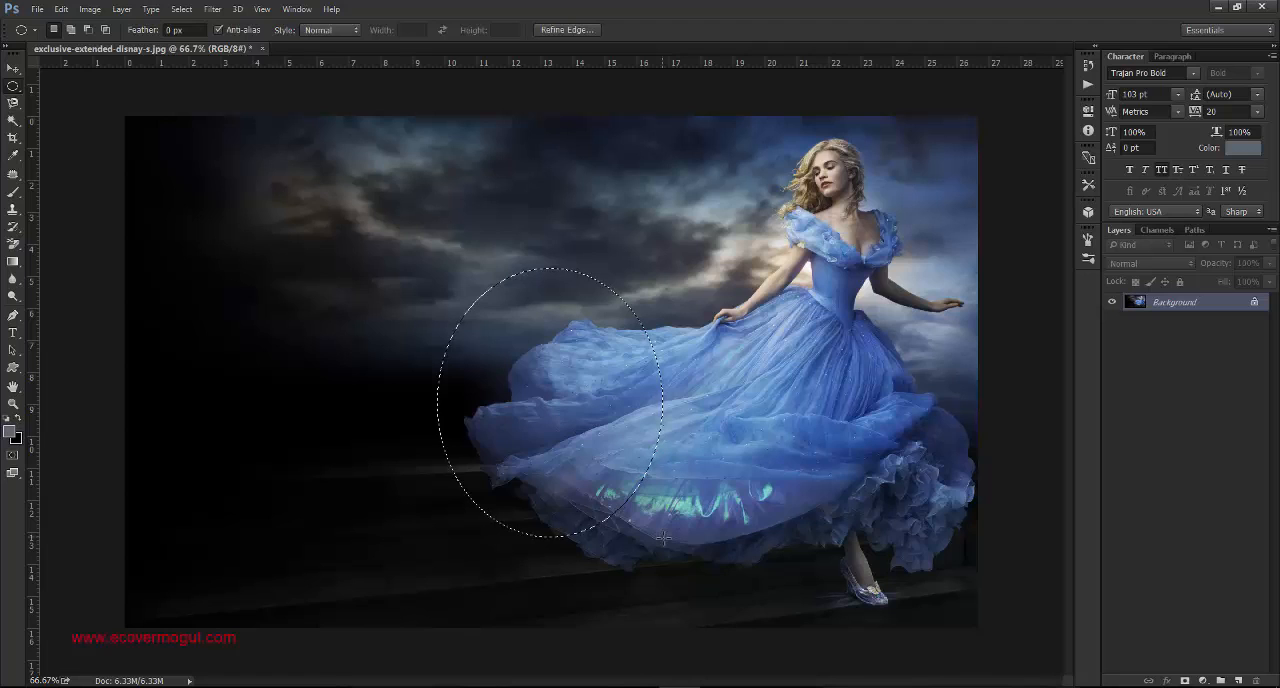
pyautogui.hotkey('alt', 'BackSpace')
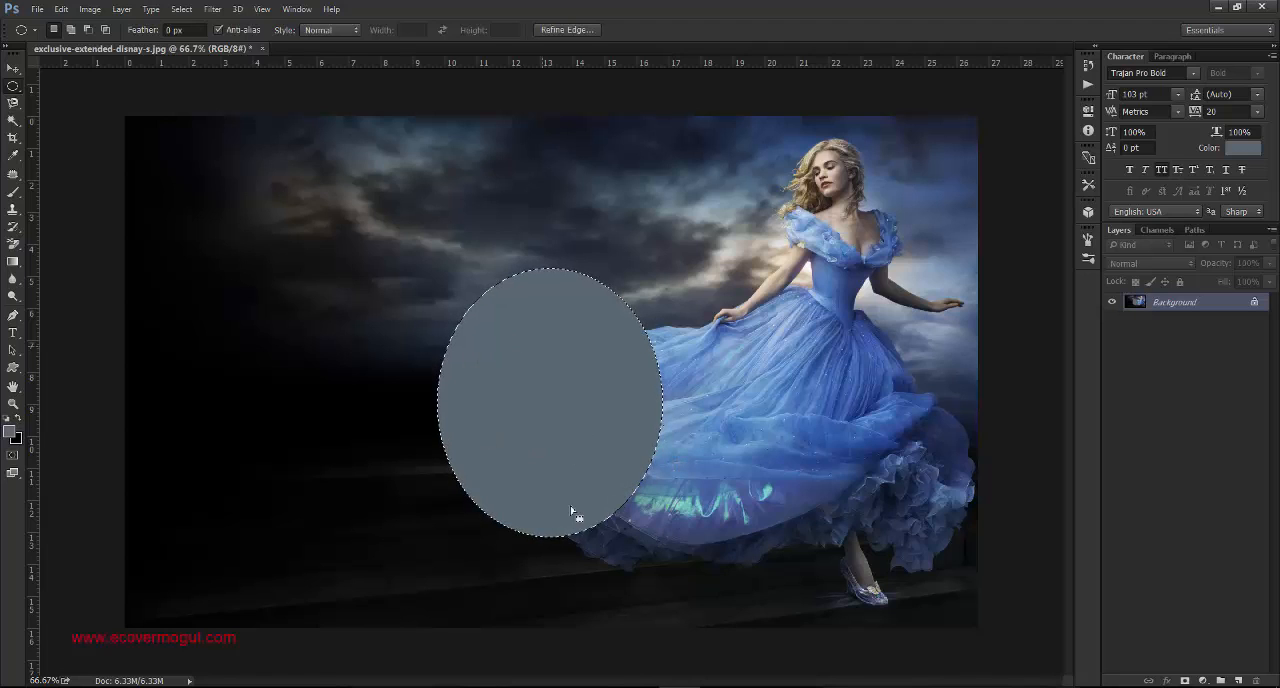
pyautogui.hotkey('ctrl', 'd')
# - Undo the hard-edged ellipse fill and clear the selection
pyautogui.hotkey('ctrl', 'alt', 'z')
pyautogui.hotkey('ctrl', 'alt', 'z')
pyautogui.hotkey('ctrl', 'd')
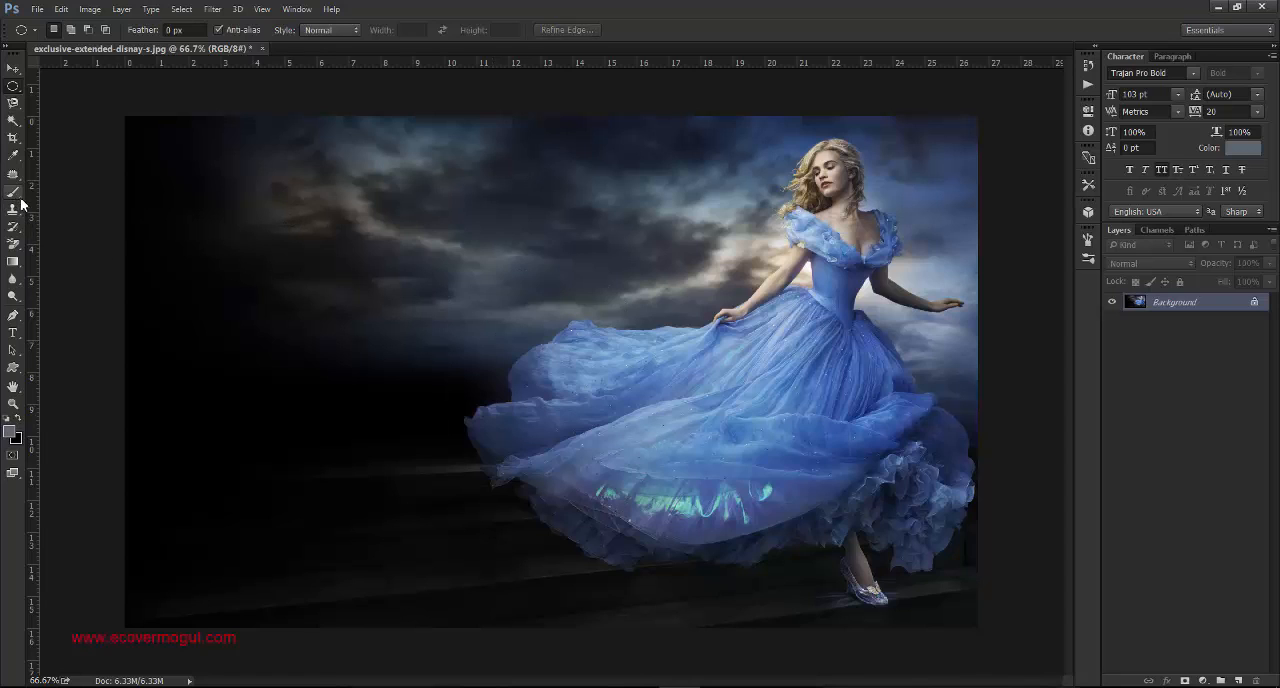
# - Place several colour sampler points across the cloudy sky with the Color Sampler Tool
pyautogui.press('i')
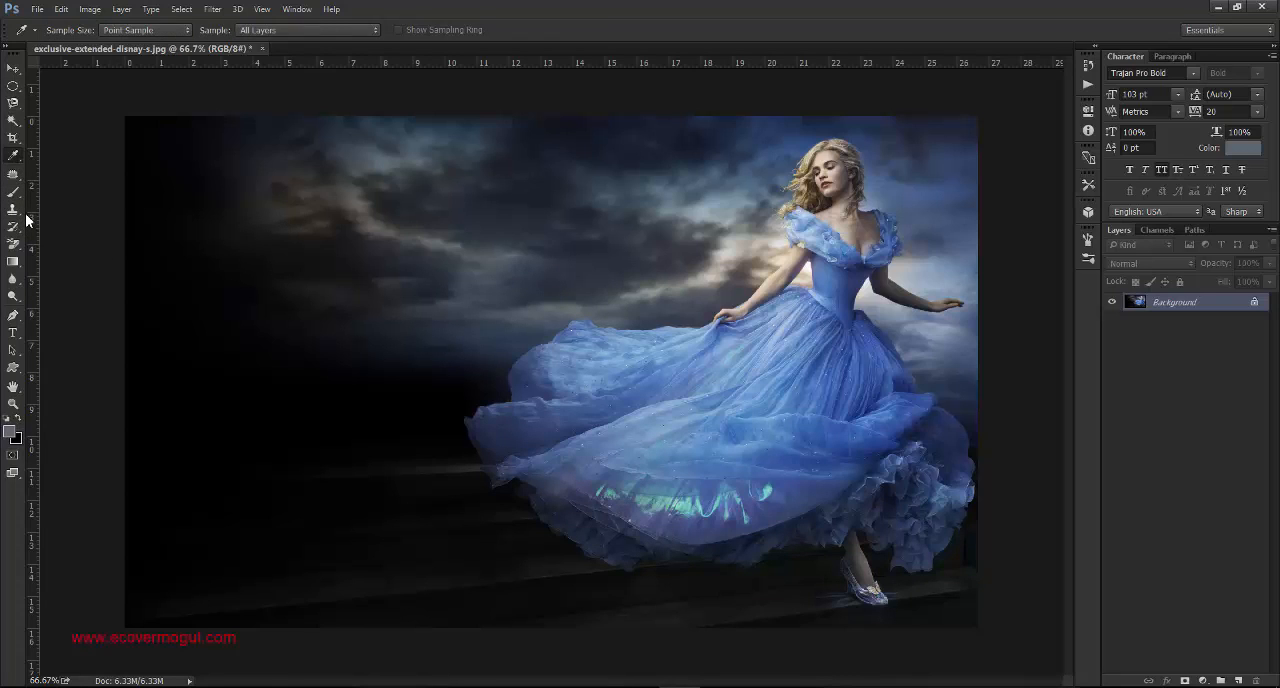
pyautogui.hotkey('shift', 'i')
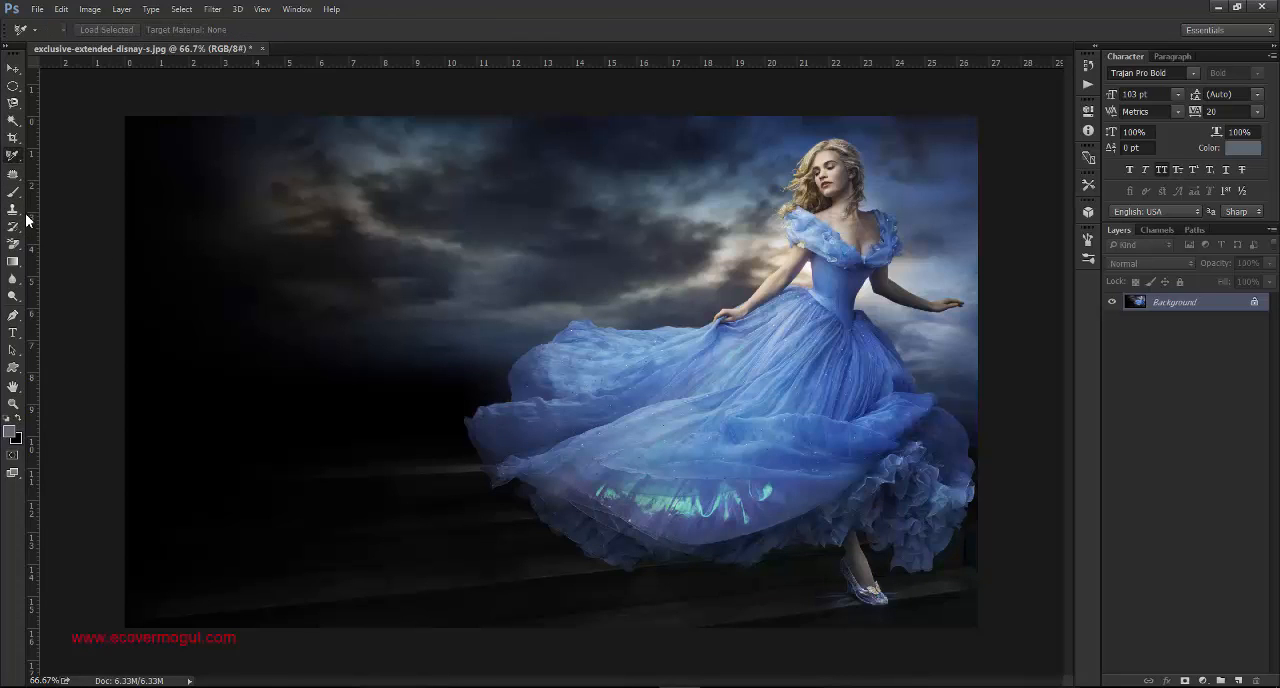
pyautogui.rightClick(20, 160)
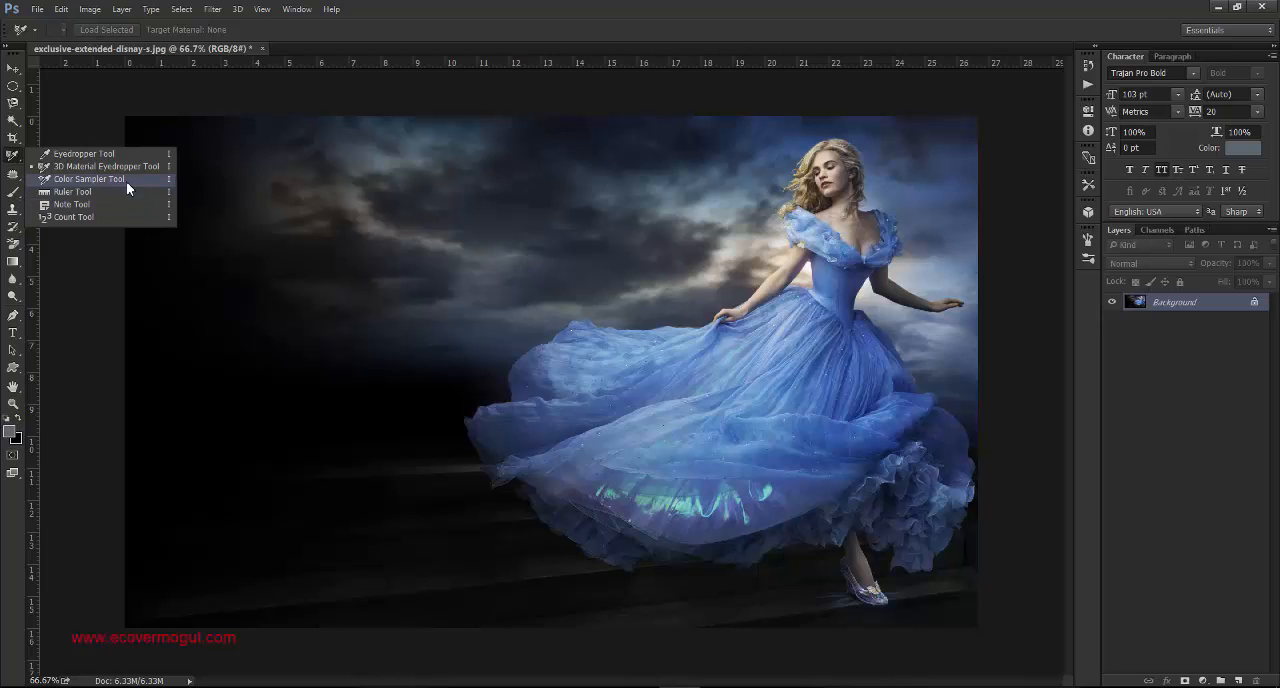
pyautogui.click(126, 181)
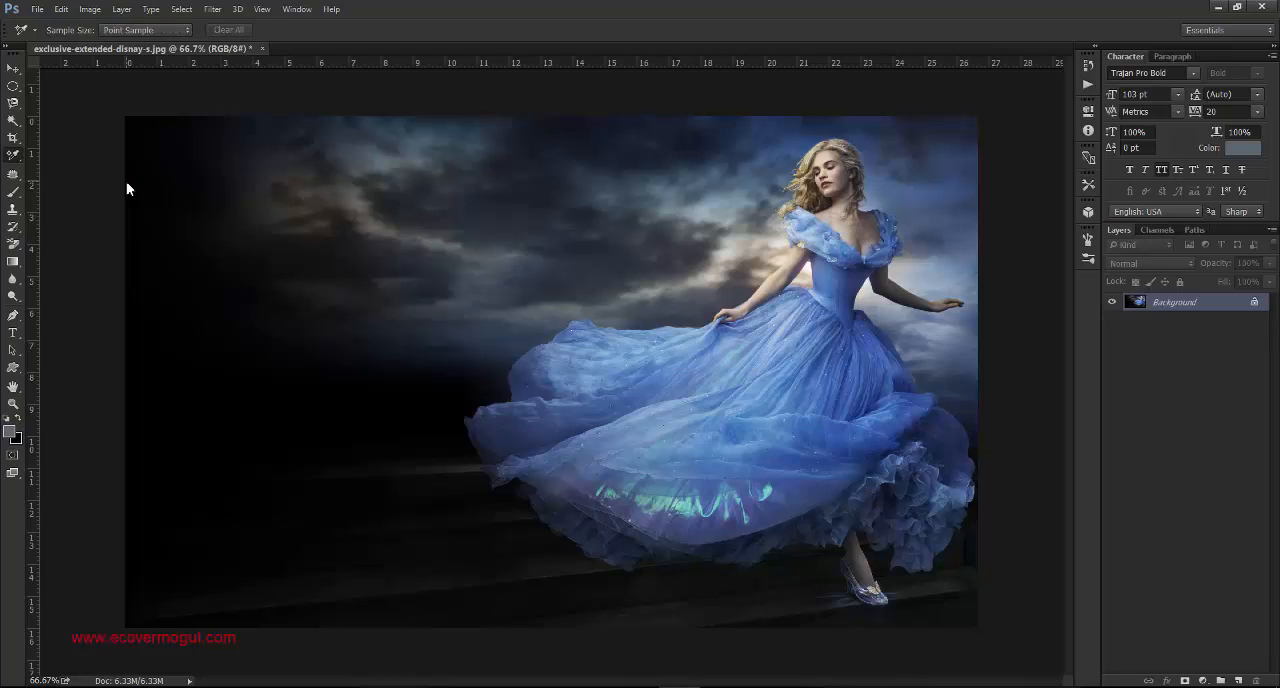
pyautogui.rightClick(22, 166)
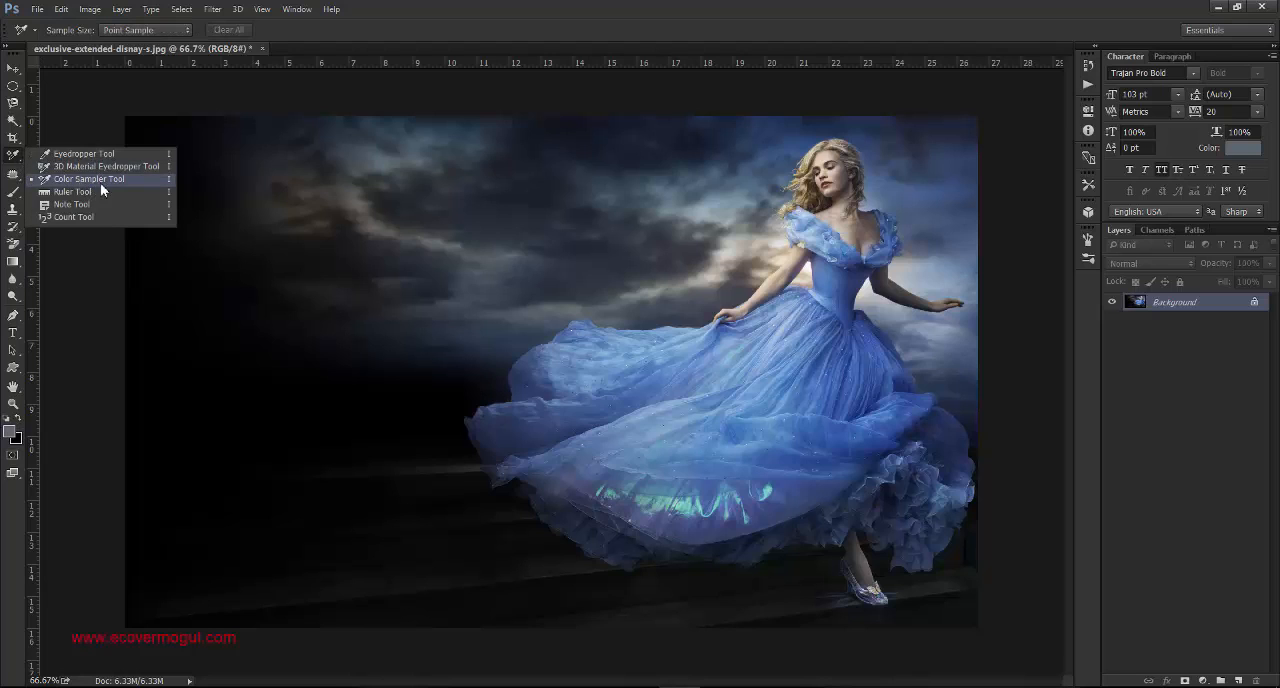
pyautogui.click(22, 159)
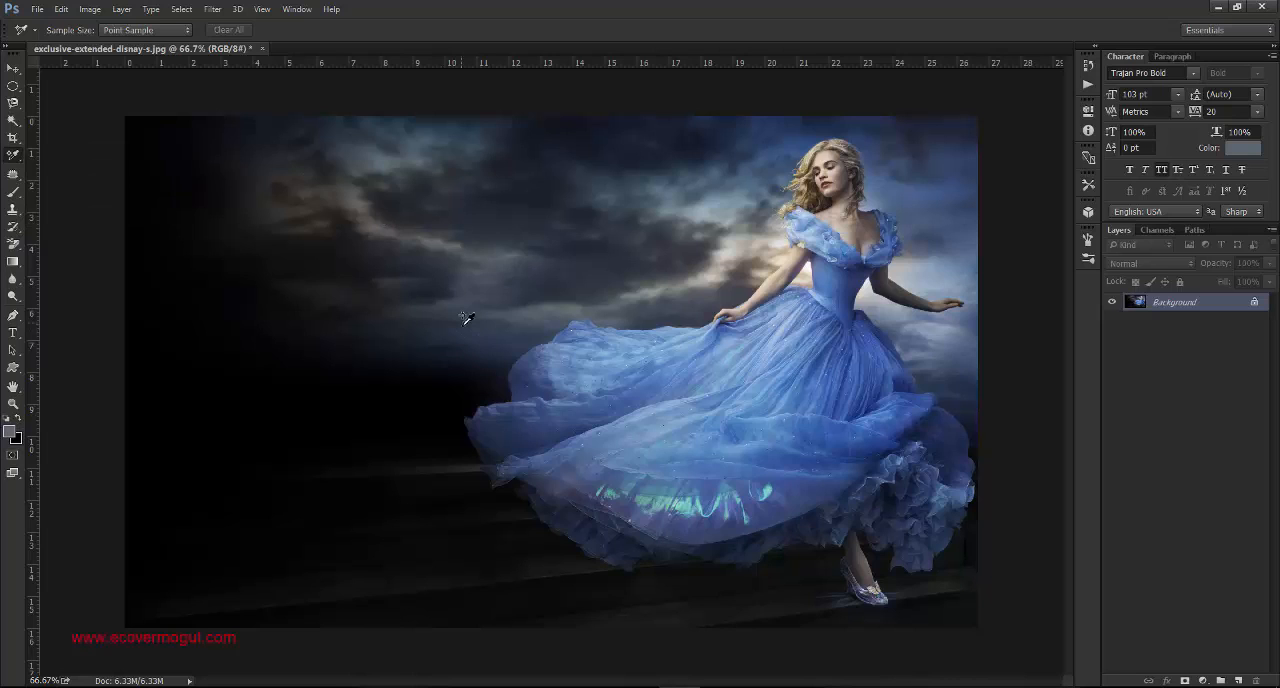
pyautogui.click(465, 302)
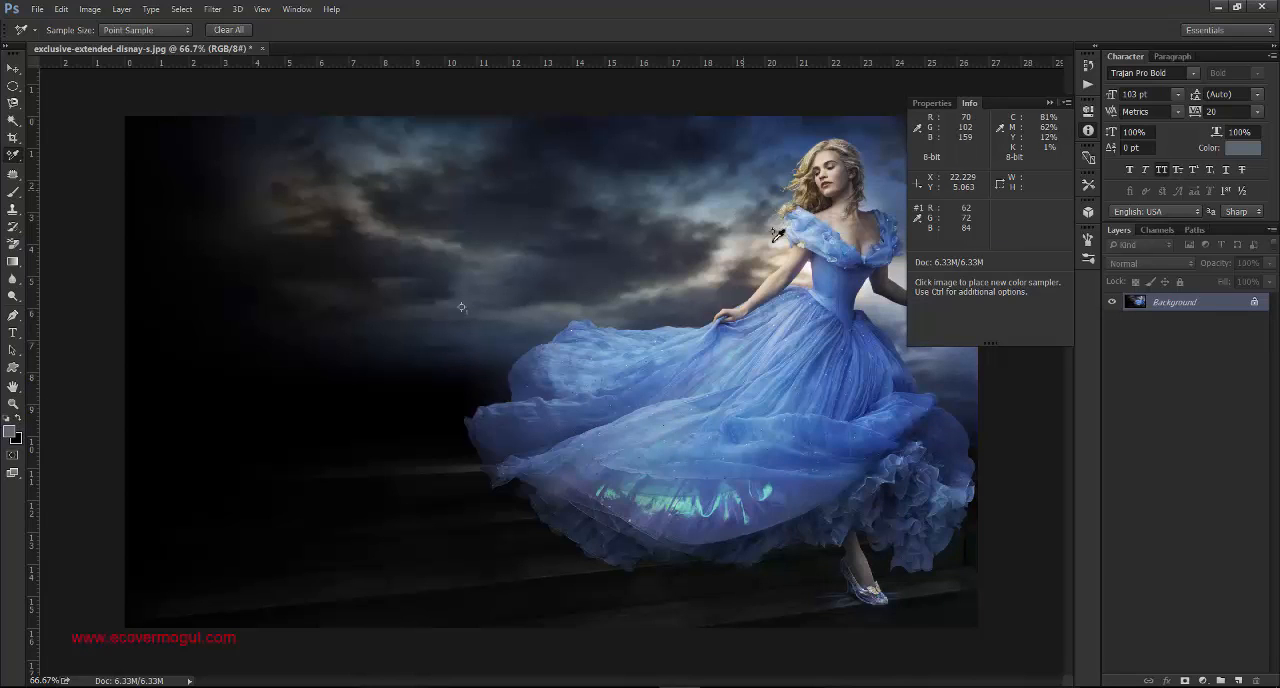
pyautogui.click(708, 213)
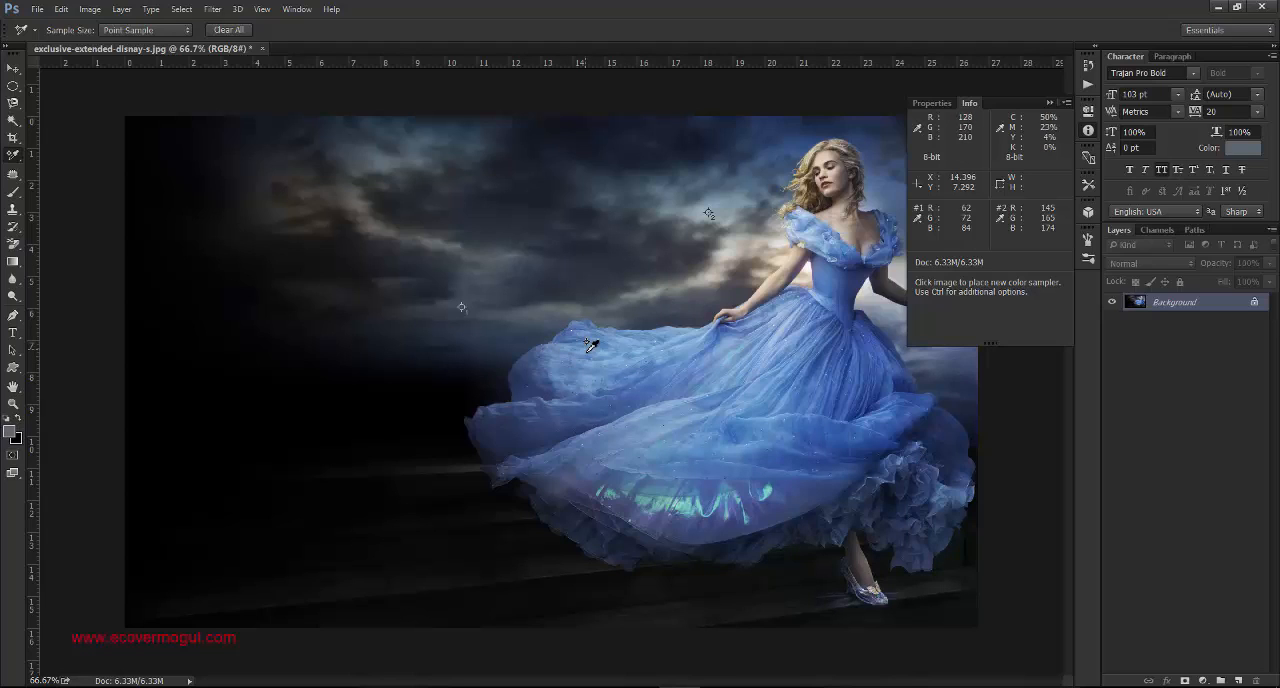
pyautogui.click(631, 284)
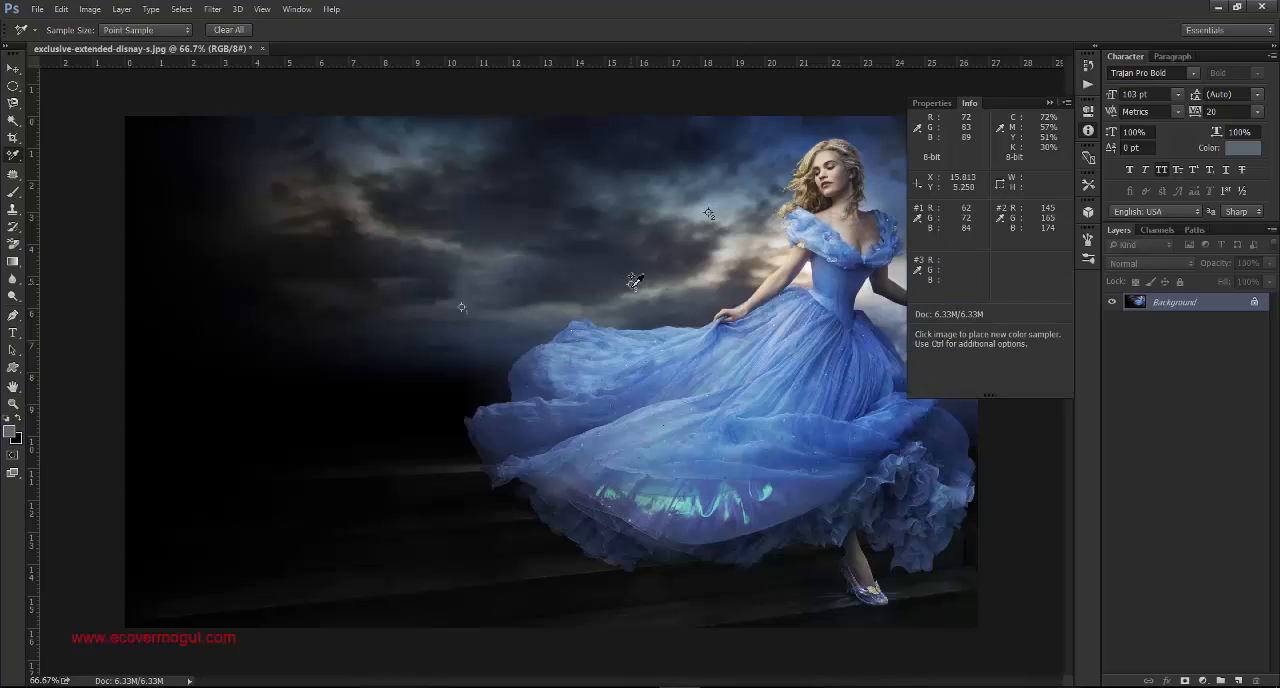
pyautogui.click(713, 143)
# - Undo all the placed colour sampler points and hide the colour information readout
pyautogui.hotkey('ctrl', 'z')
pyautogui.hotkey('ctrl', 'alt', 'z')
pyautogui.hotkey('ctrl', 'alt', 'z')
pyautogui.hotkey('ctrl', 'alt', 'z')
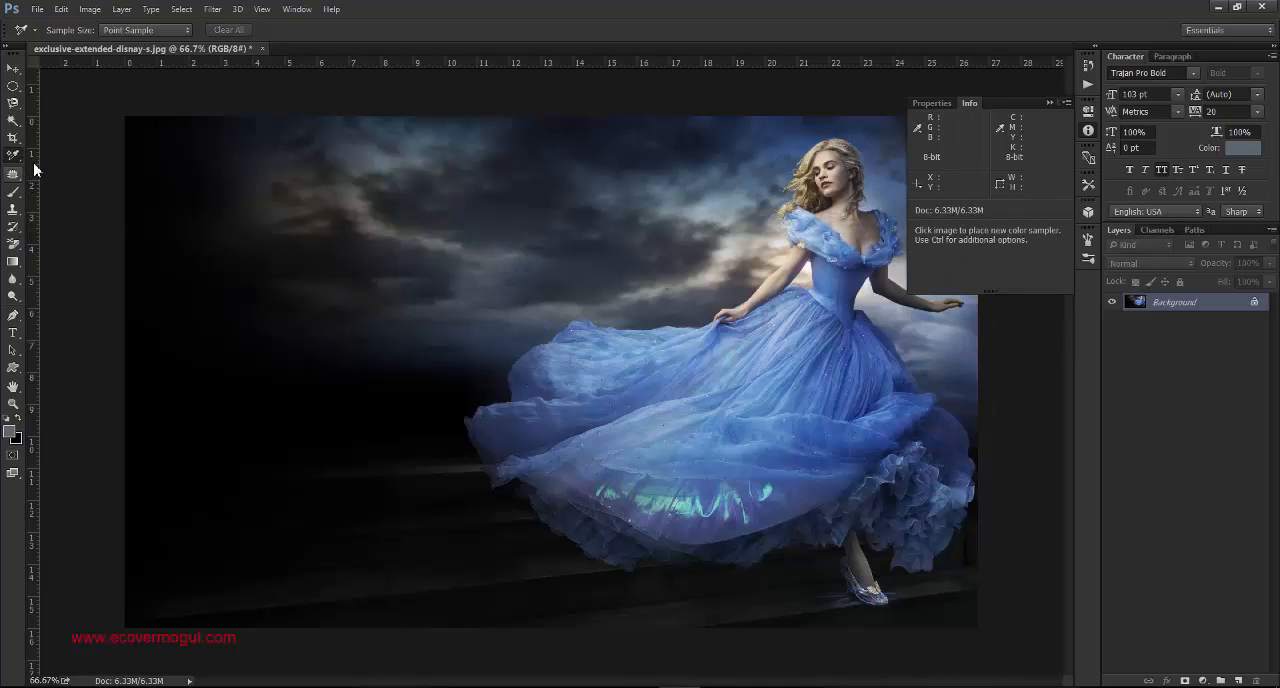
pyautogui.click(1049, 104)
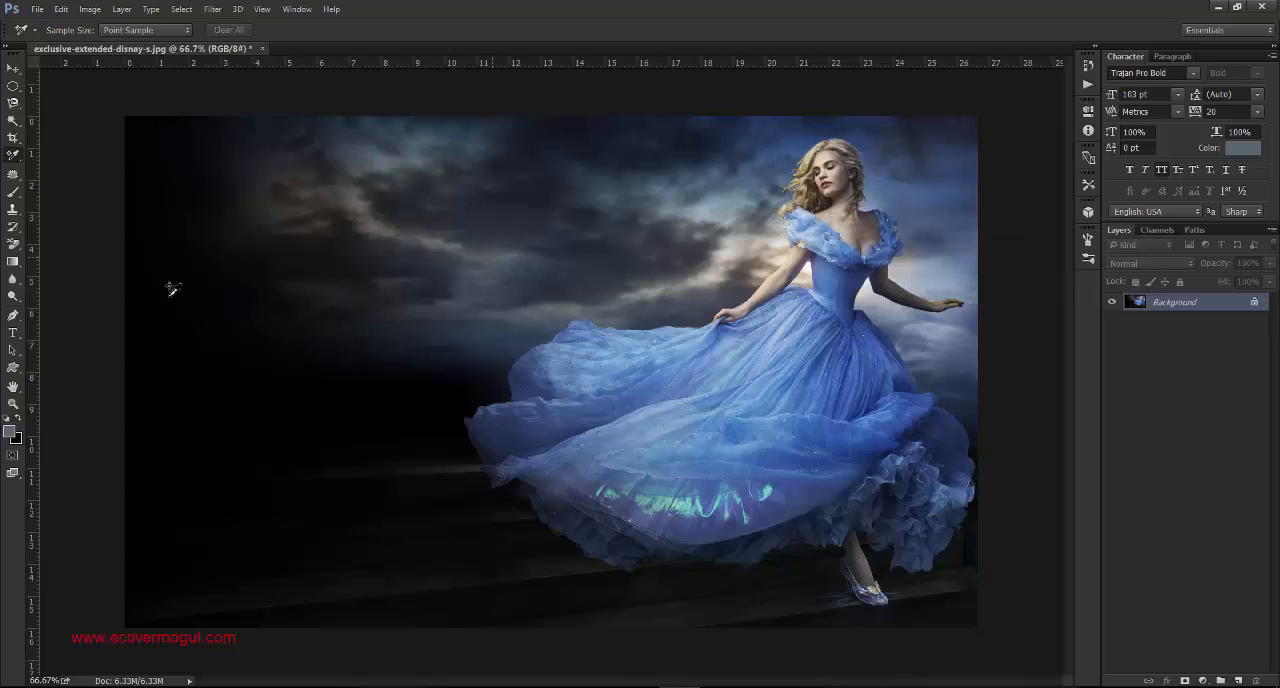
# - Straighten the layer along a ruler line drawn at about 7.8° from the image's left edge to the woman's shoulder, and undo the rotation
pyautogui.rightClick(18, 158)
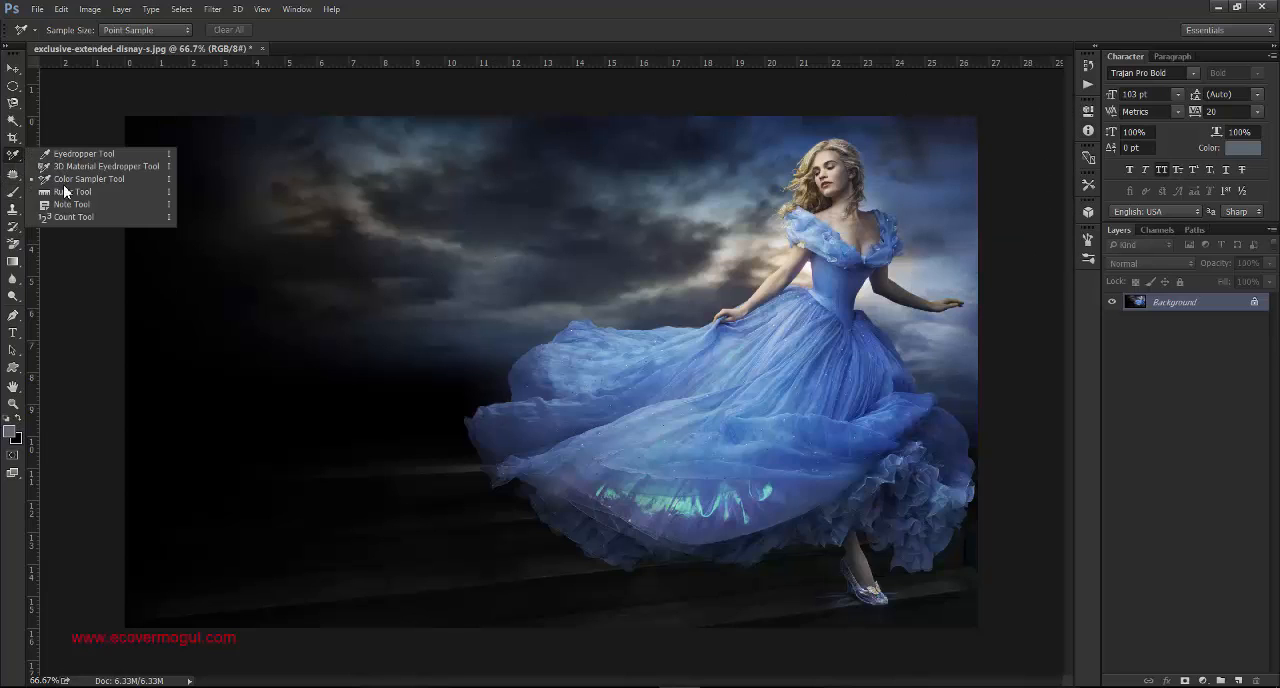
pyautogui.click(97, 196)
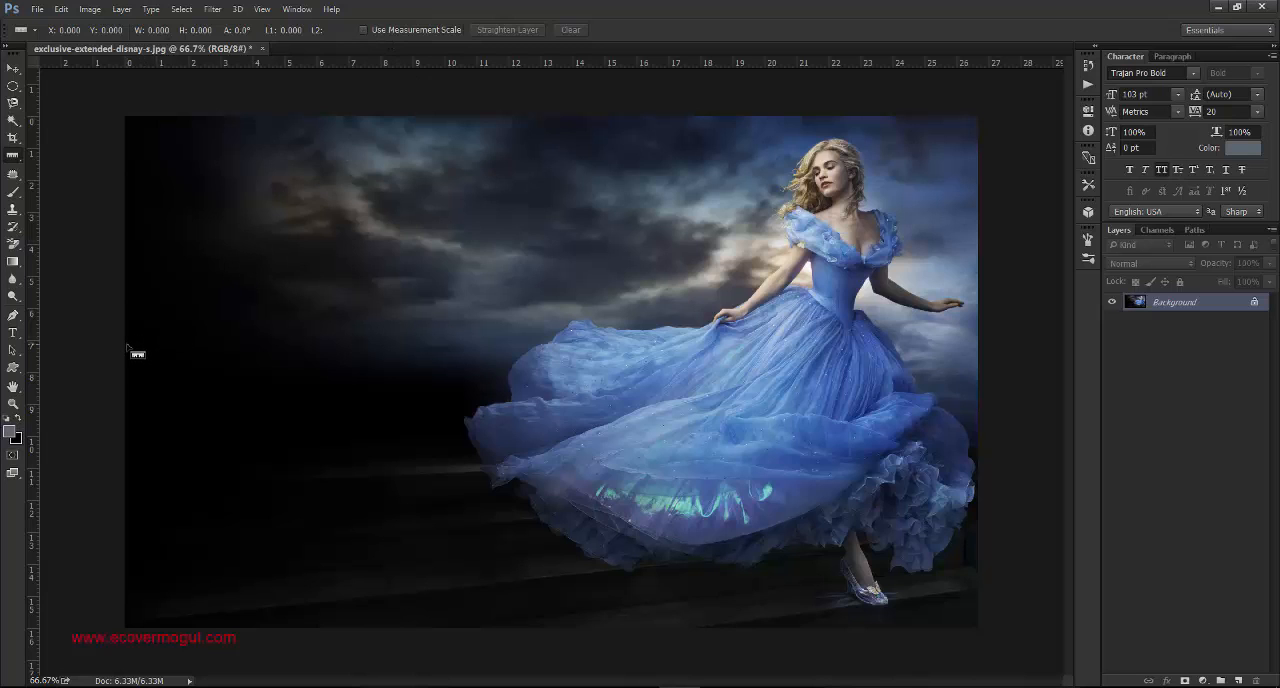
pyautogui.moveTo(127, 345)
pyautogui.mouseDown()
pyautogui.moveTo(674, 300)
pyautogui.moveTo(712, 335)
pyautogui.moveTo(790, 222)
pyautogui.moveTo(801, 253)
pyautogui.mouseUp()
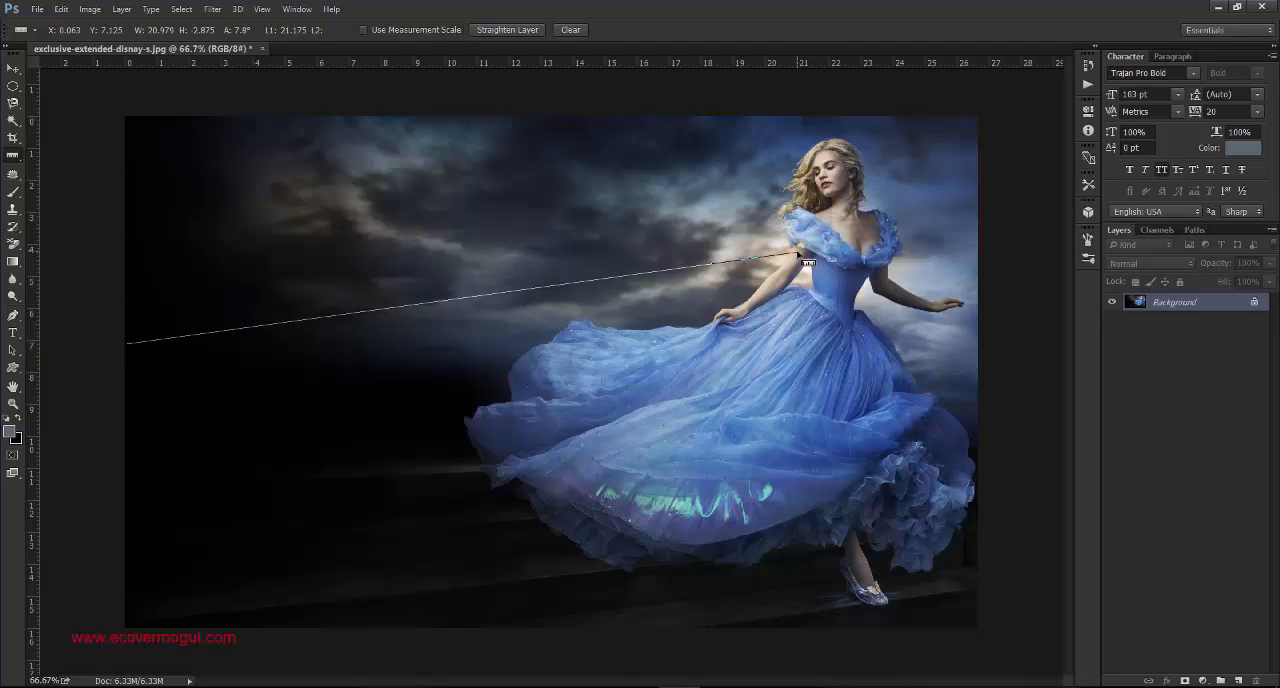
pyautogui.click(505, 38)
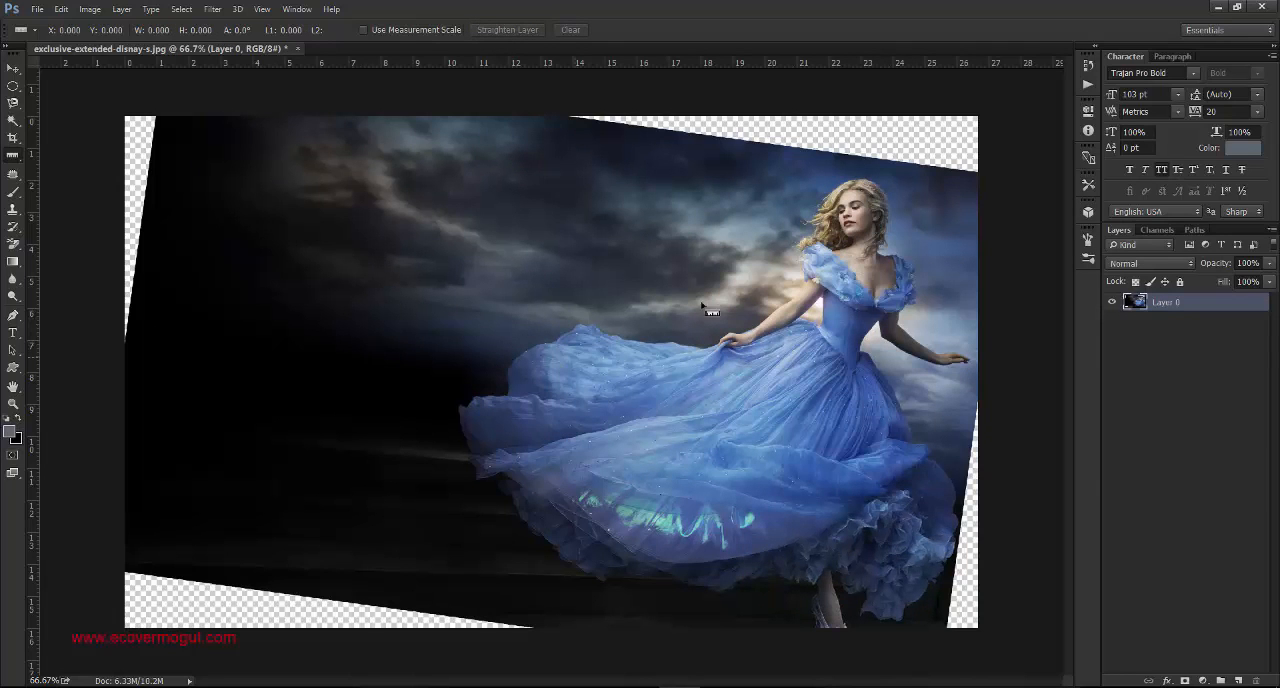
pyautogui.hotkey('ctrl', 'z')
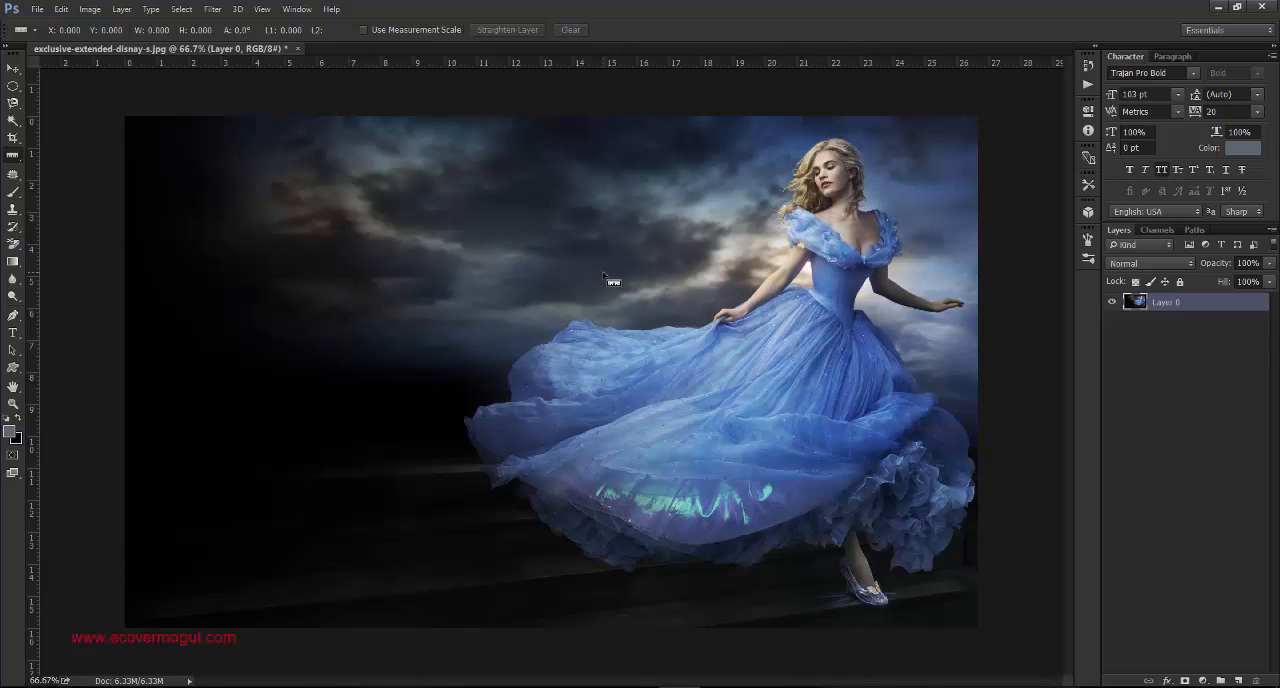
# - Place a yellow note near the image's upper-left corner with the Note Tool
pyautogui.click(16, 157)
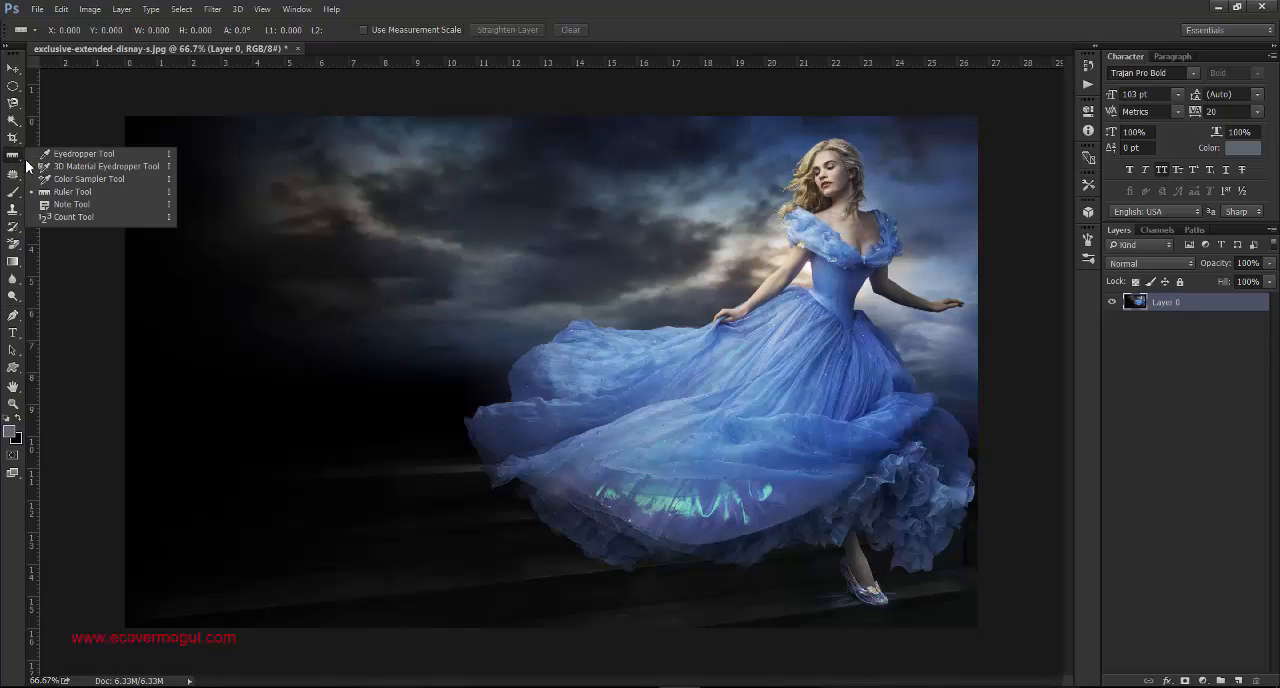
pyautogui.click(72, 205)
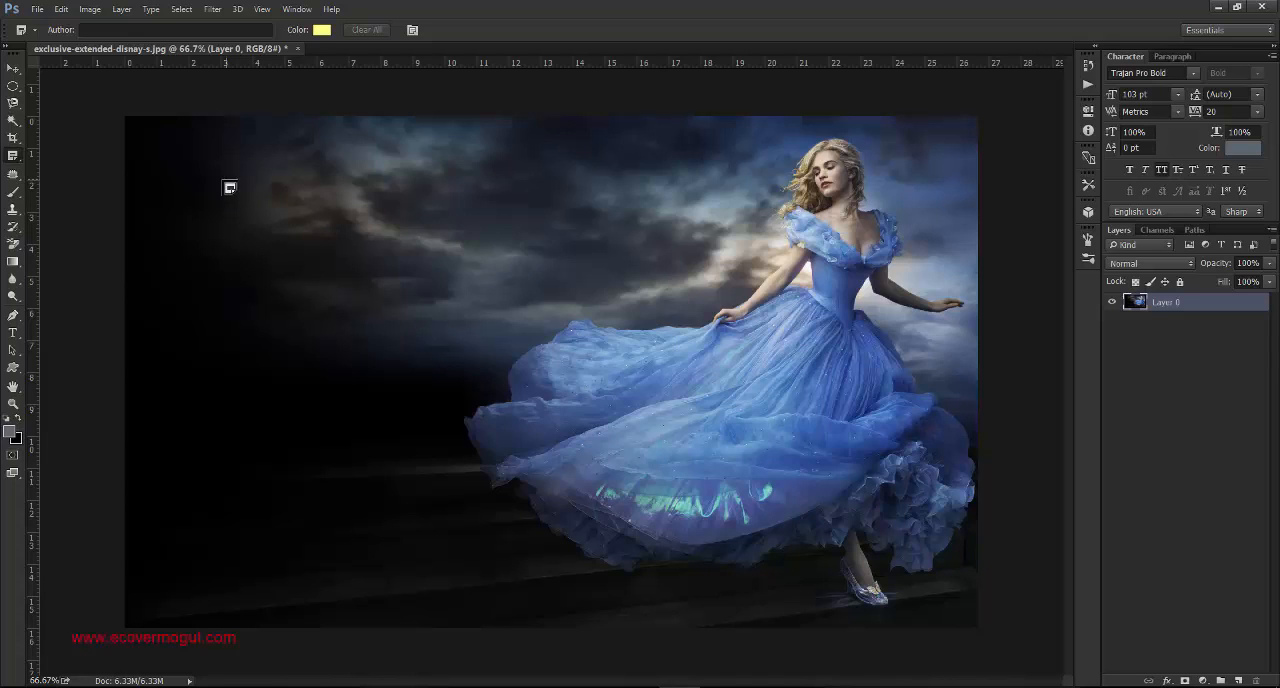
pyautogui.click(172, 163)
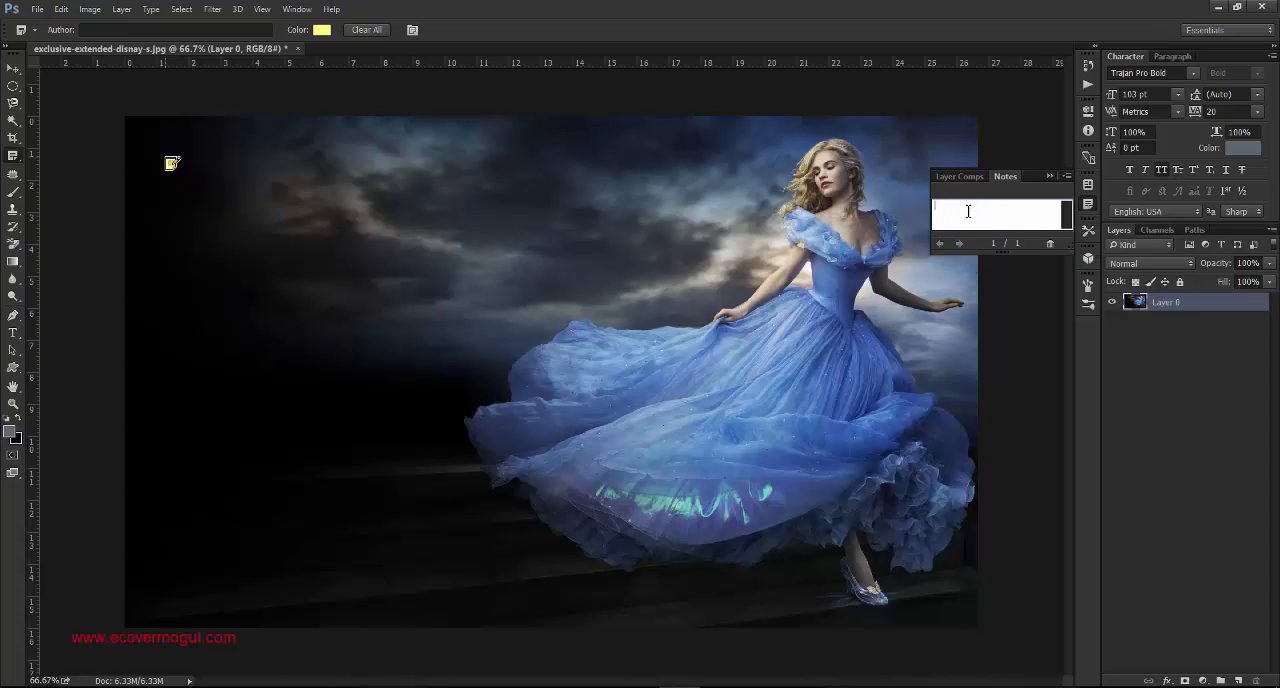
pyautogui.click(171, 165)
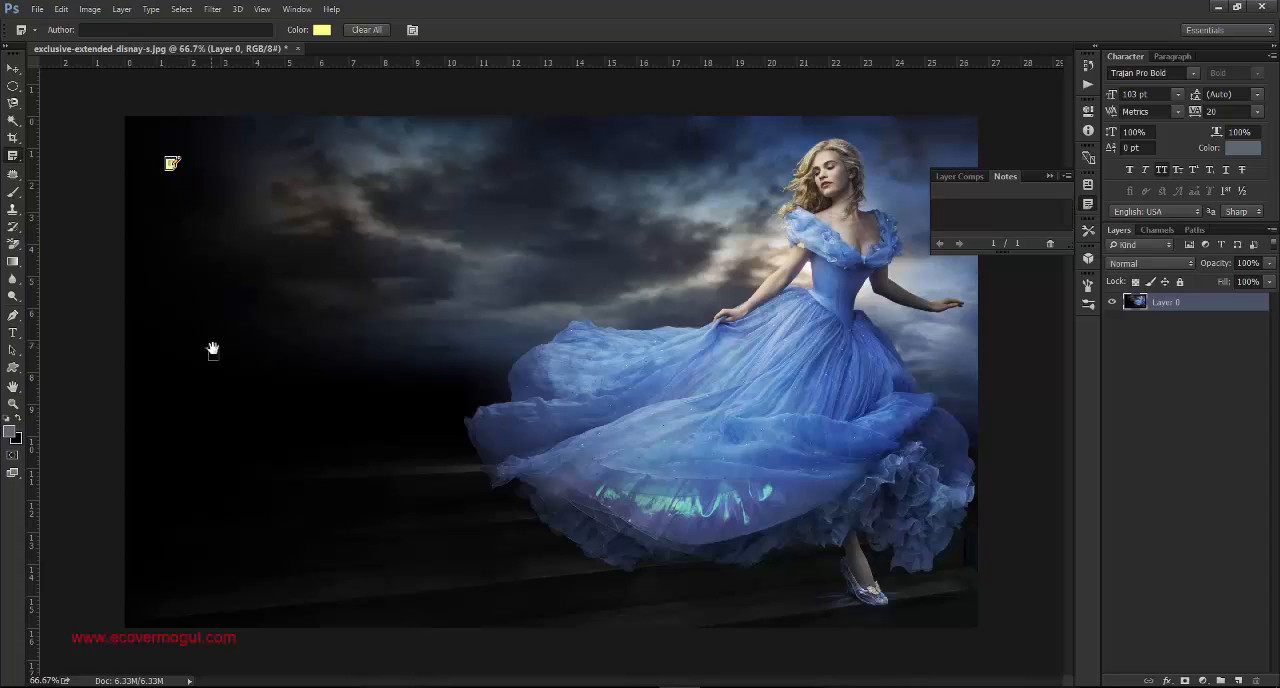
# - Hide the notes readout and delete all notes from the image
pyautogui.moveTo(622, 233); pyautogui.dragTo(623, 236)
pyautogui.hotkey('ctrl', 'z')
pyautogui.click(413, 30)
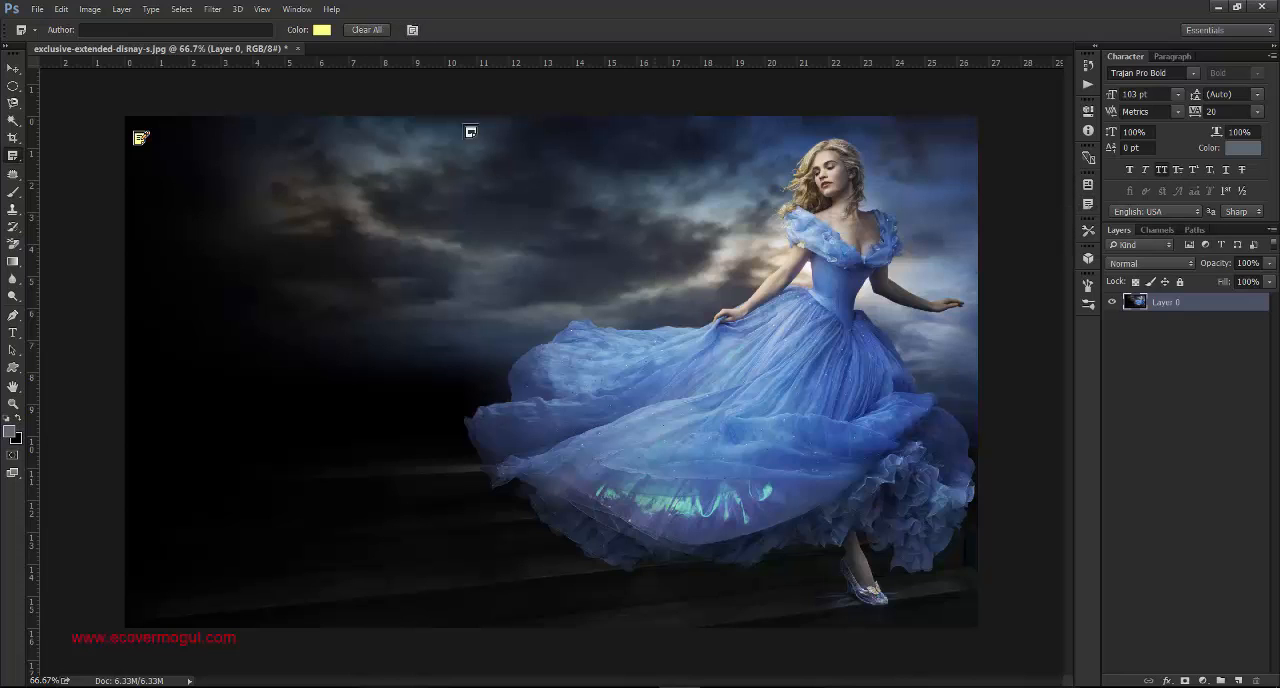
pyautogui.click(367, 30)
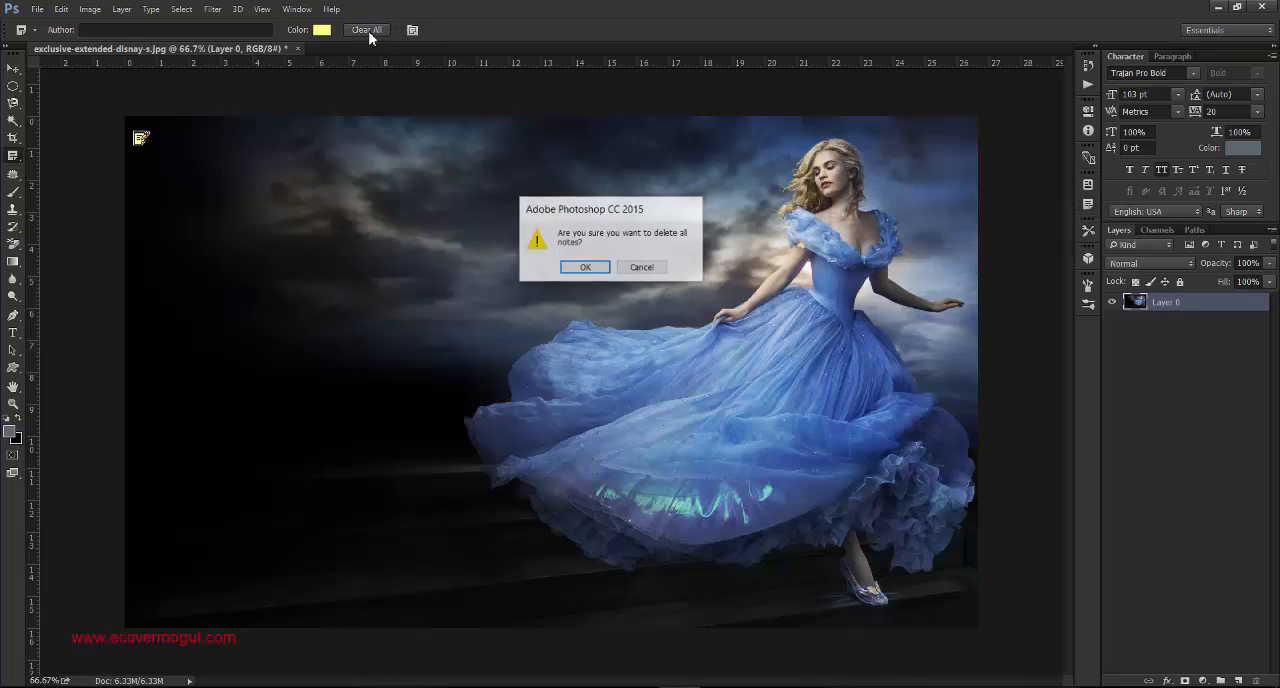
pyautogui.click(586, 268)
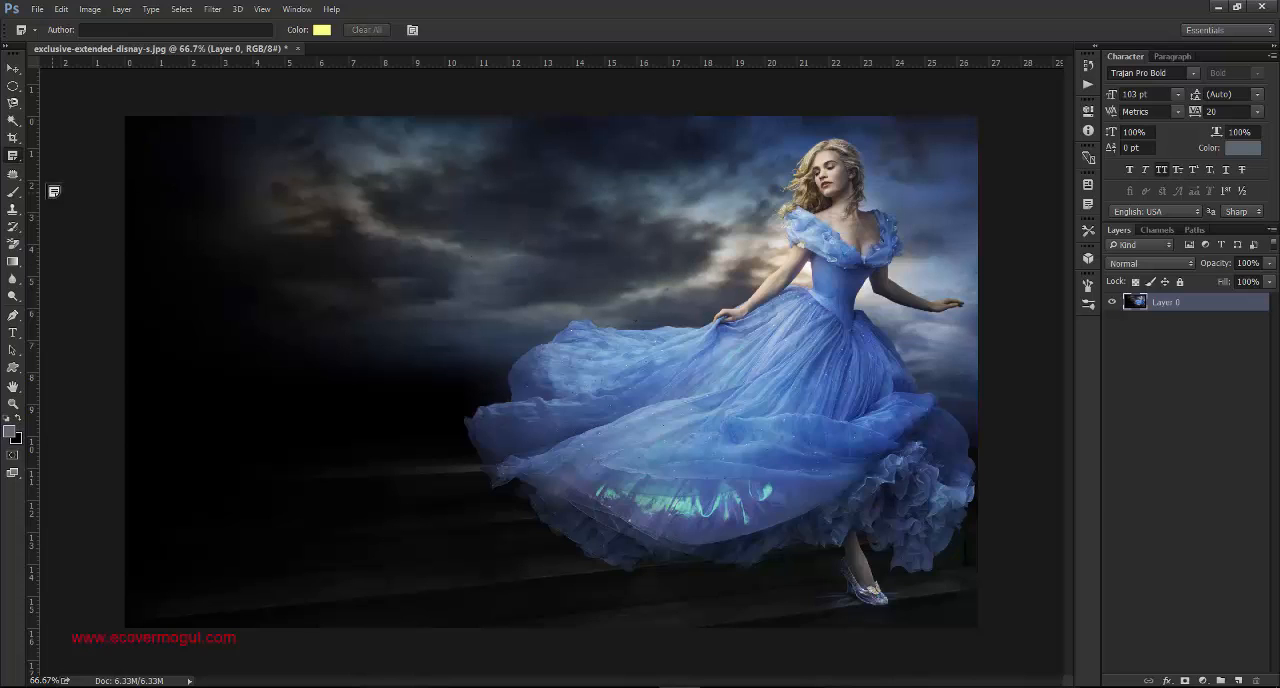
# - Place seven numbered count markers across the cloudy sky and beside the dress with the Count Tool
pyautogui.rightClick(13, 156)
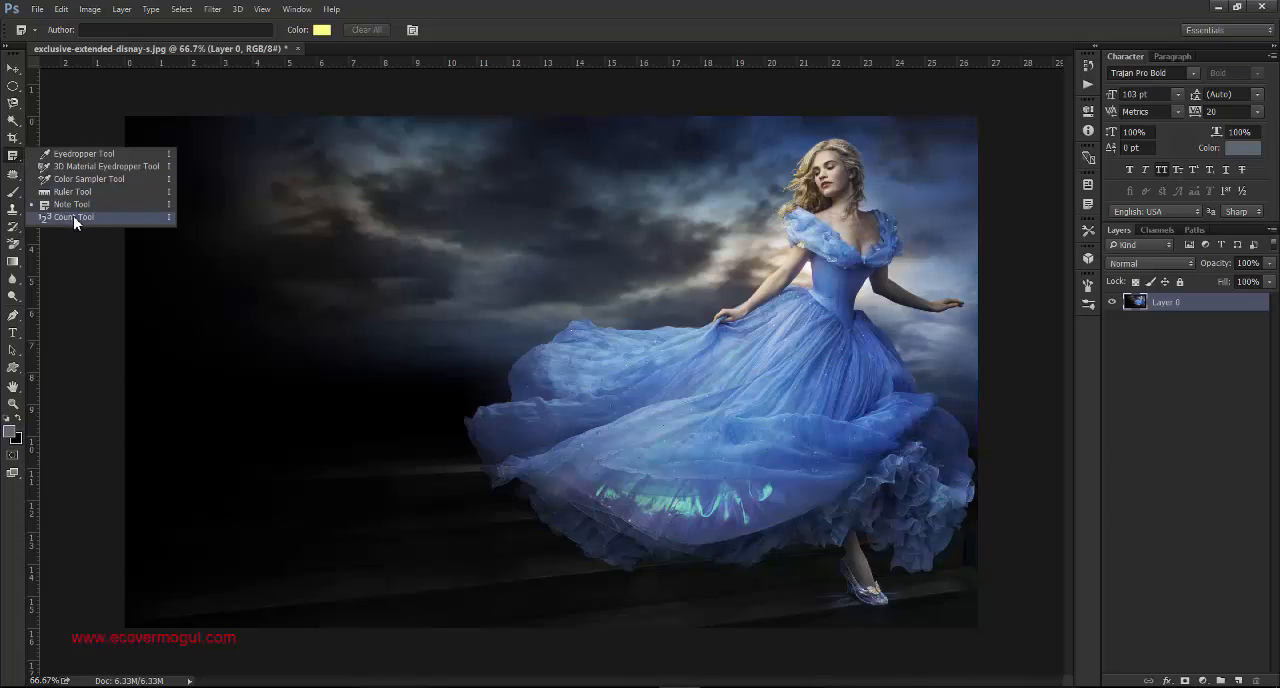
pyautogui.click(73, 216)
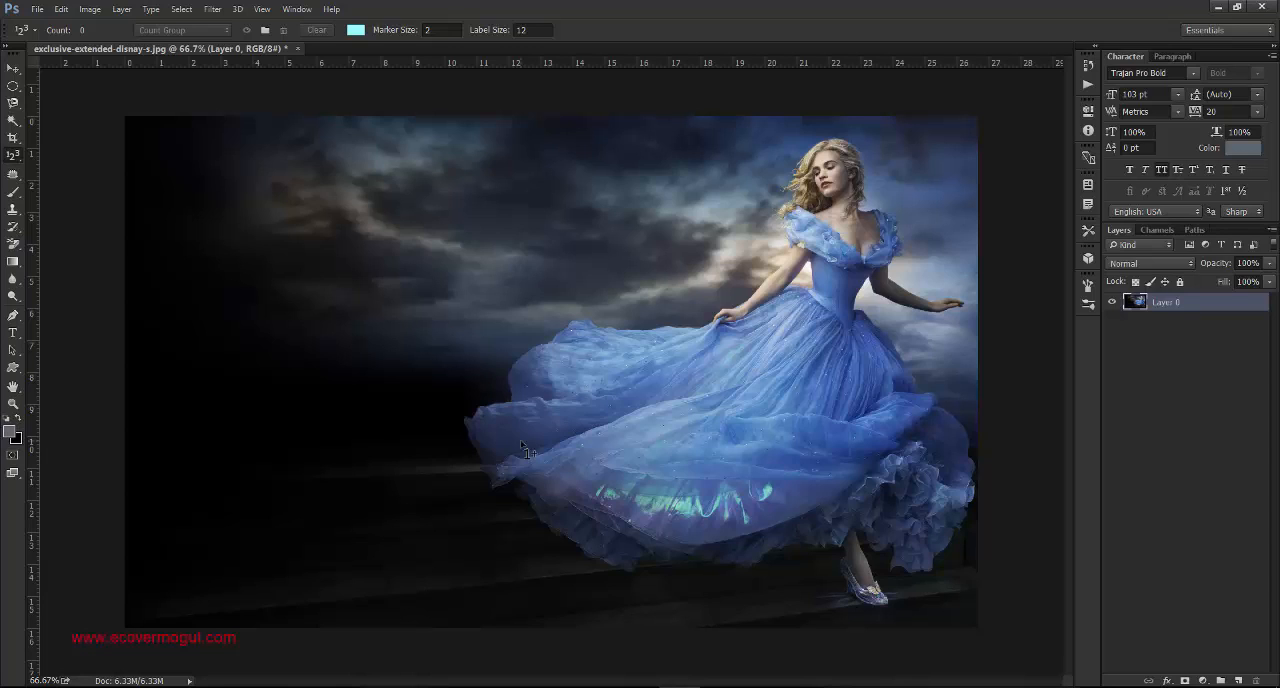
pyautogui.rightClick(21, 165)
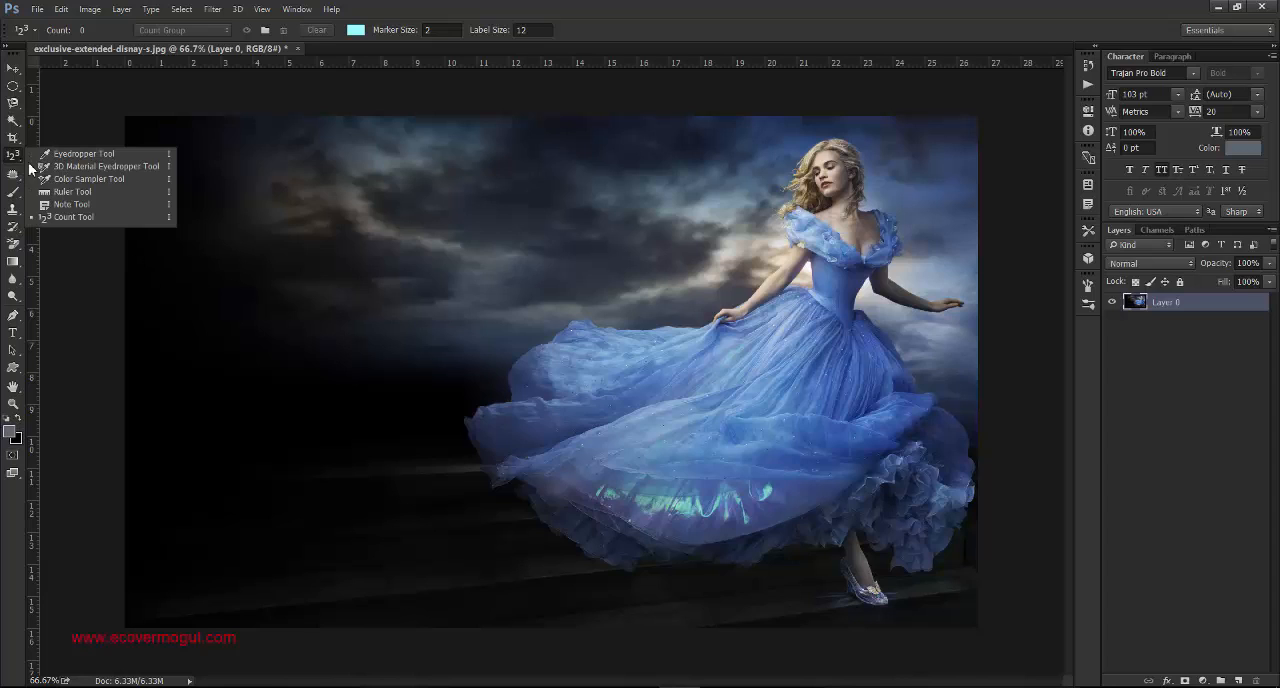
pyautogui.click(92, 222)
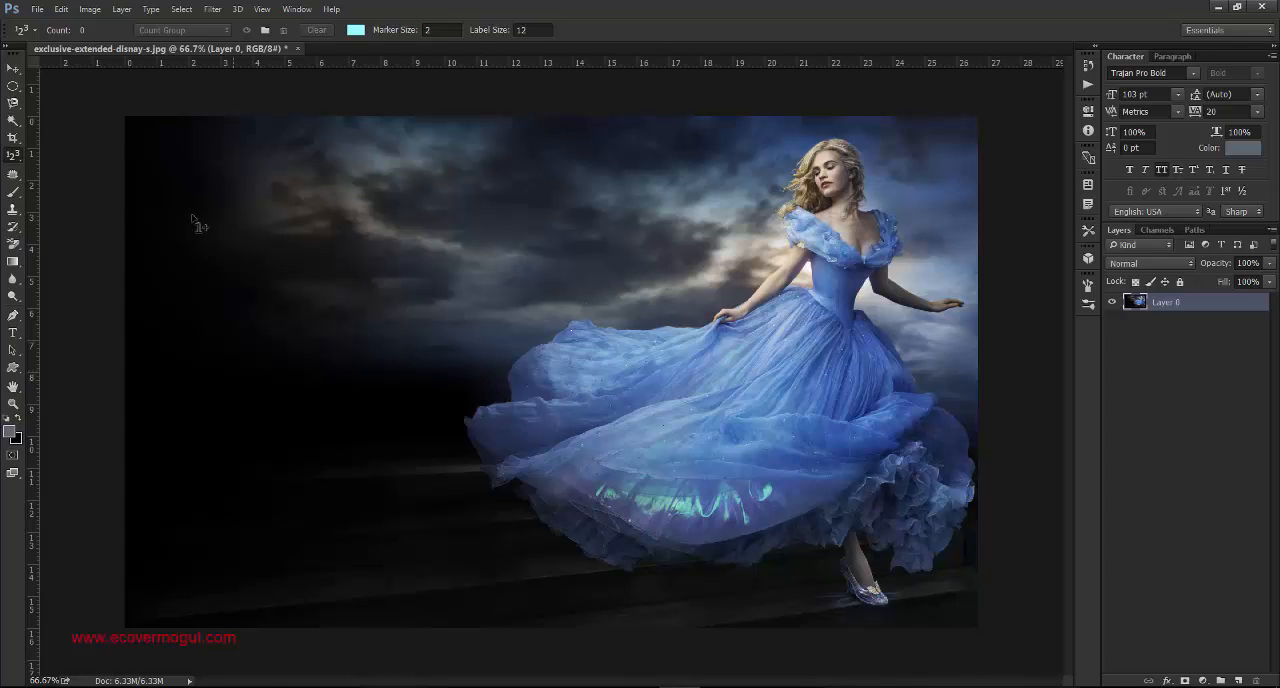
pyautogui.click(430, 297)
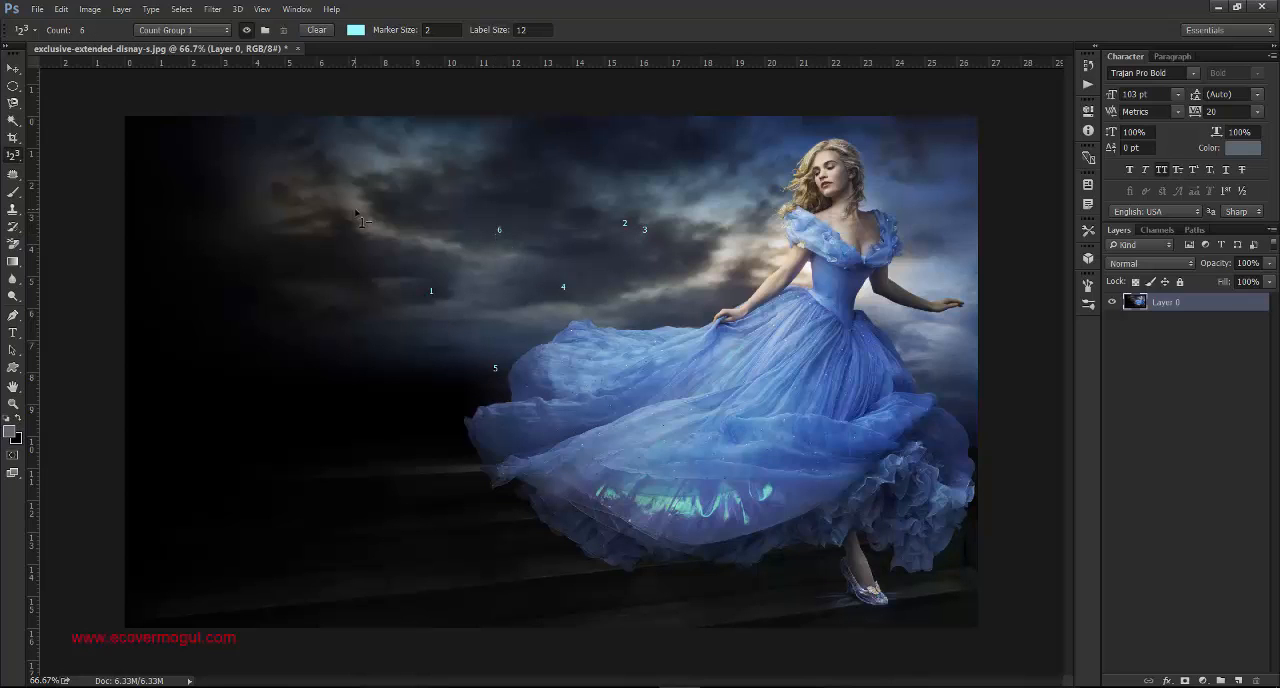
# - Switch to the Spot Healing Brush Tool from the healing tool group
pyautogui.rightClick(16, 160)
pyautogui.click(14, 163)
pyautogui.rightClick(16, 178)
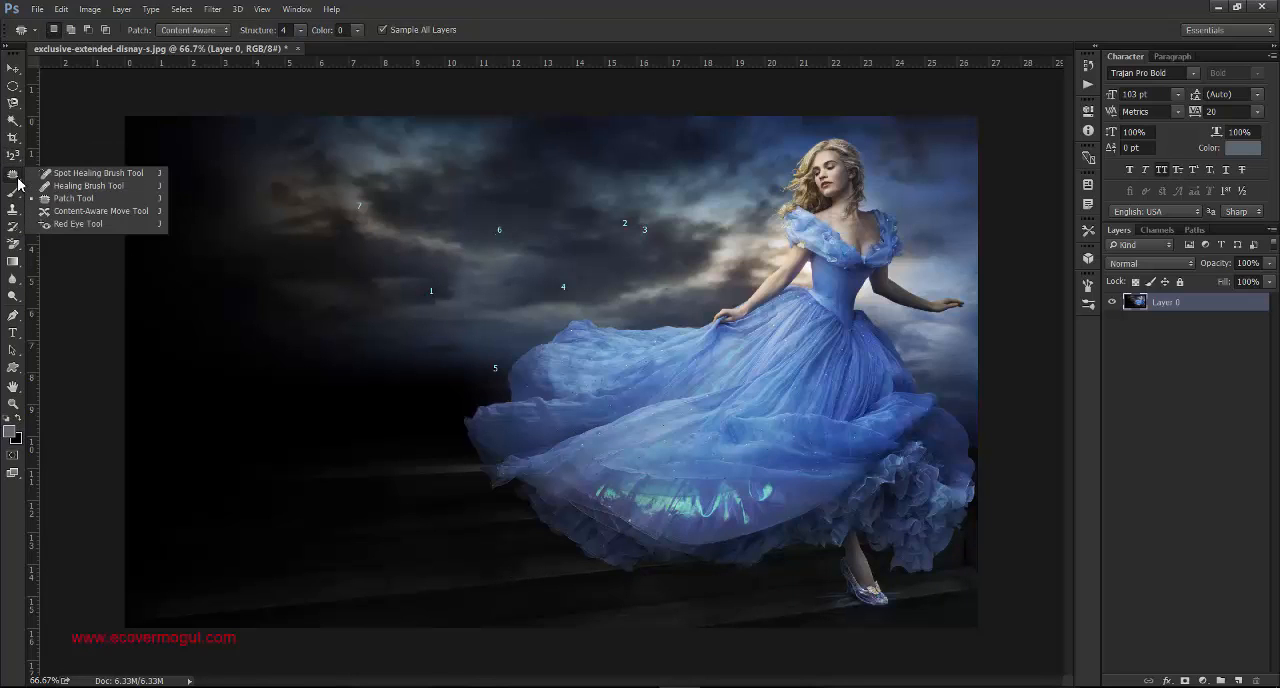
pyautogui.click(105, 180)
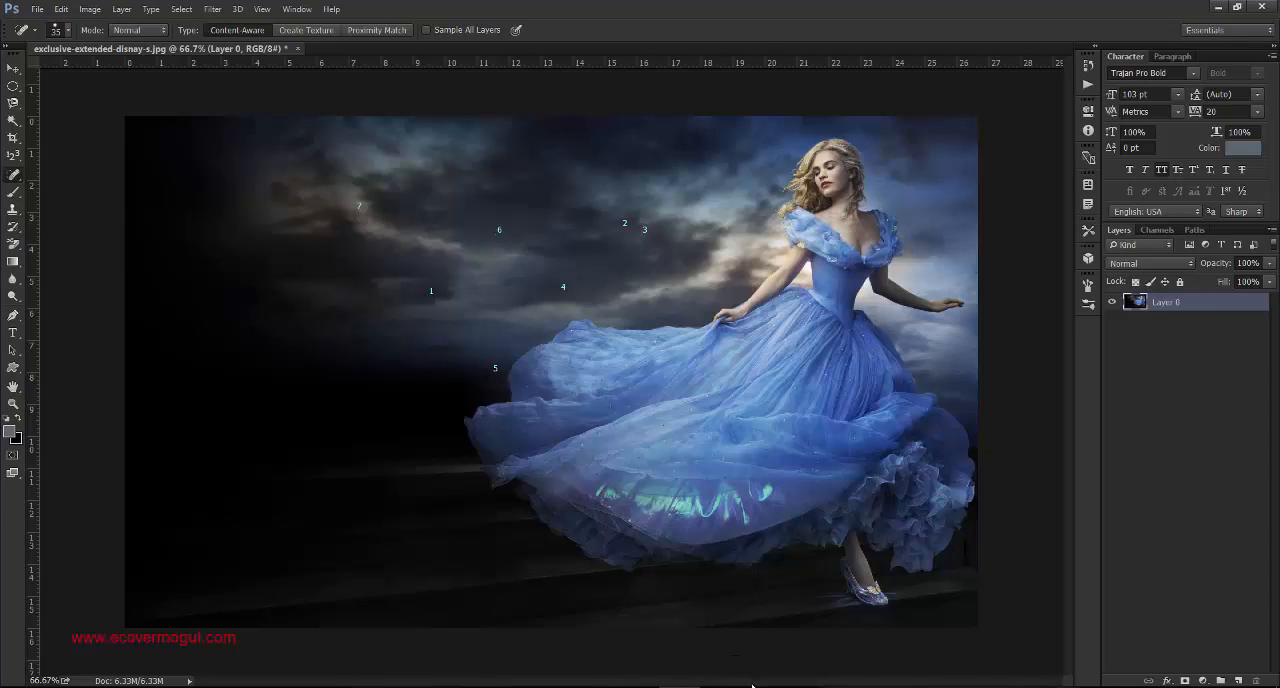